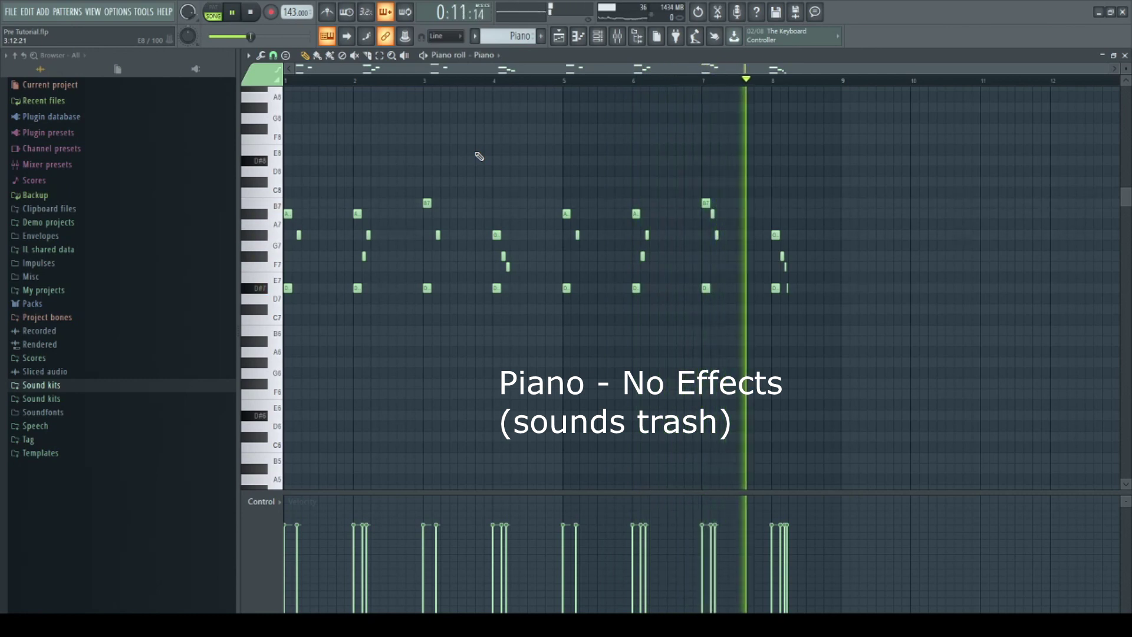
Stop playback and inspect the HalfTime, Fruity parametric EQ 2, ValhallaVintageVerb and RC-20 Retro Color settings on the piano's mixer track, Insert 1.
key("space")
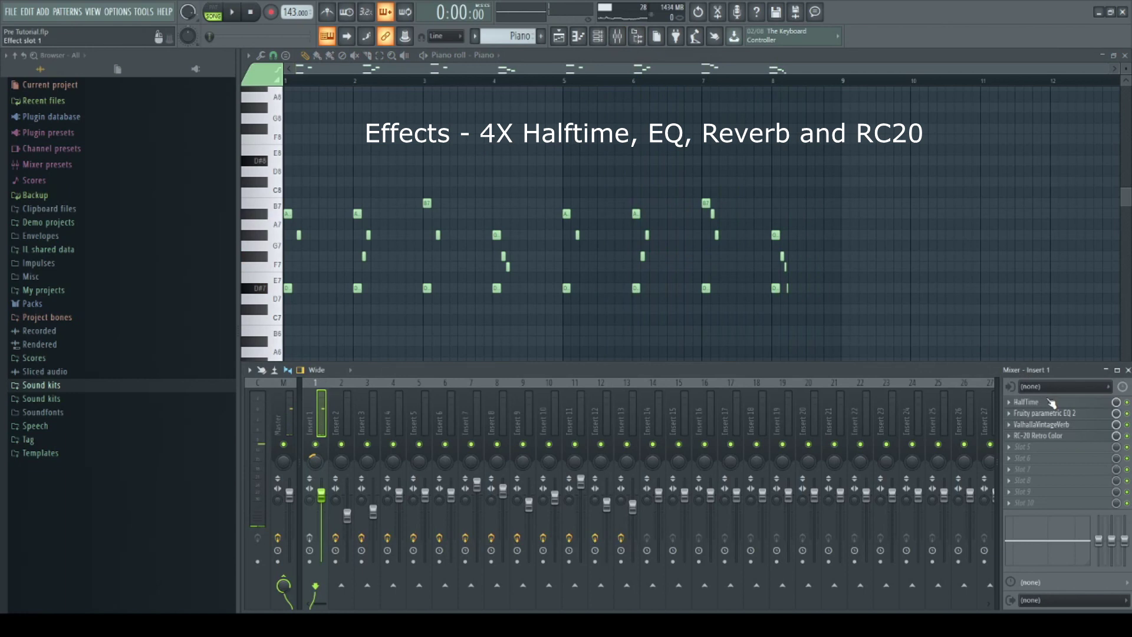
left_click(1052, 402)
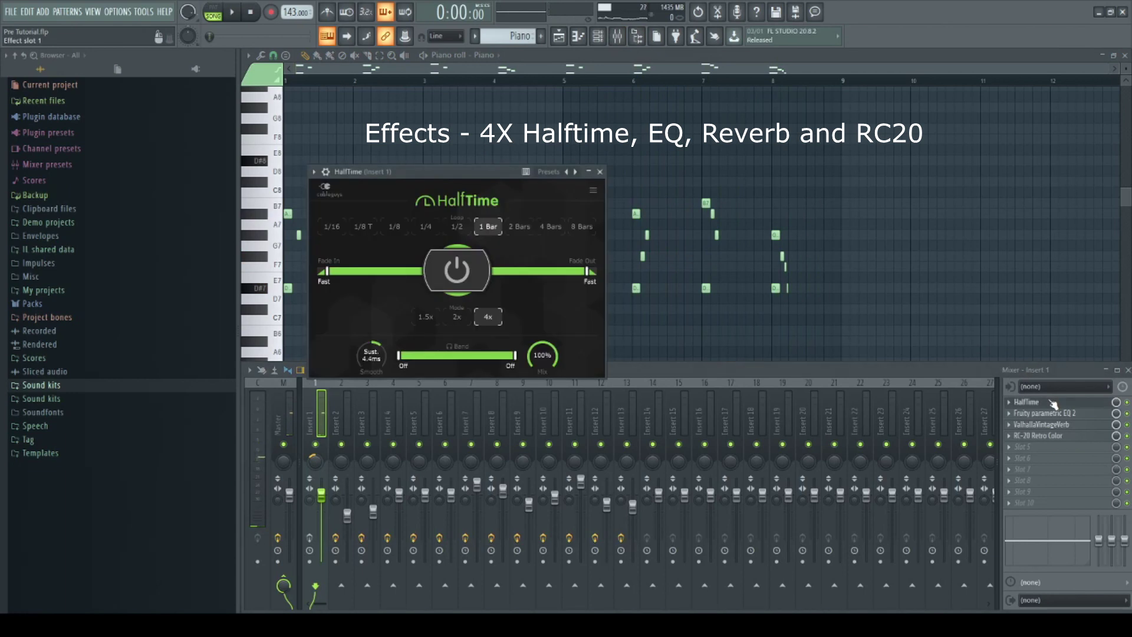
left_click(1053, 404)
left_click(1053, 413)
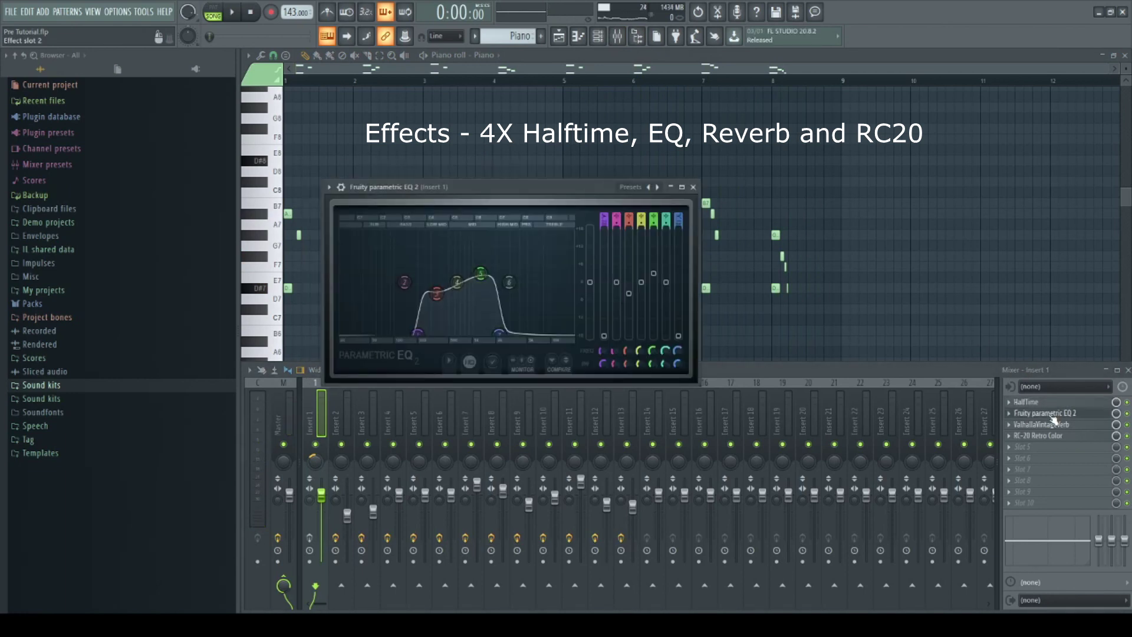
left_click(1054, 416)
left_click(1054, 425)
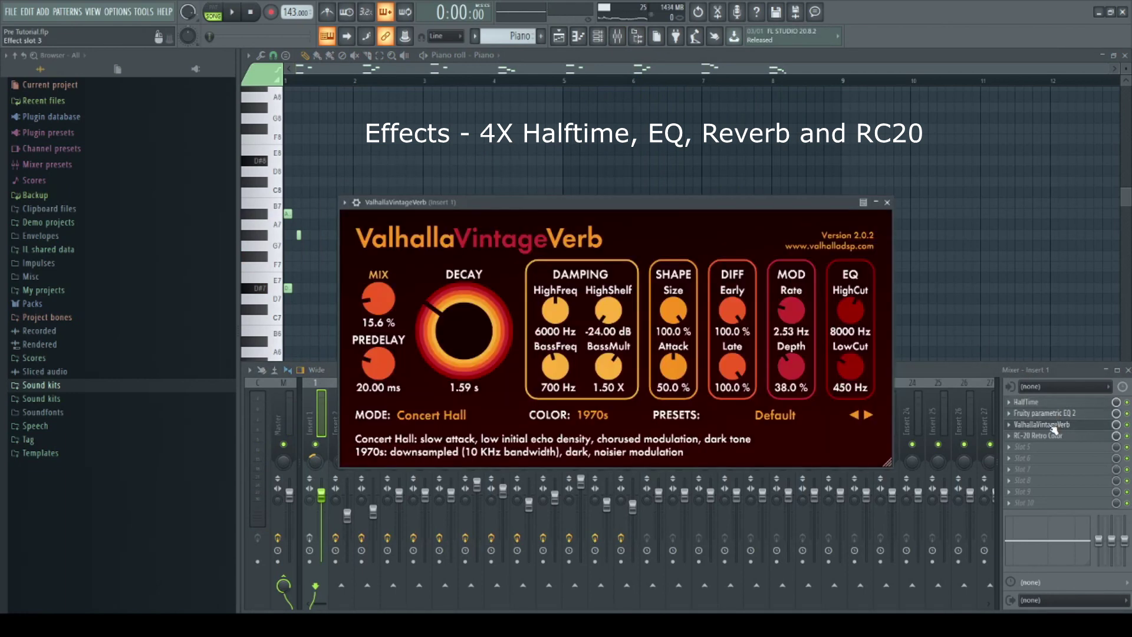
left_click(1053, 425)
left_click(1048, 436)
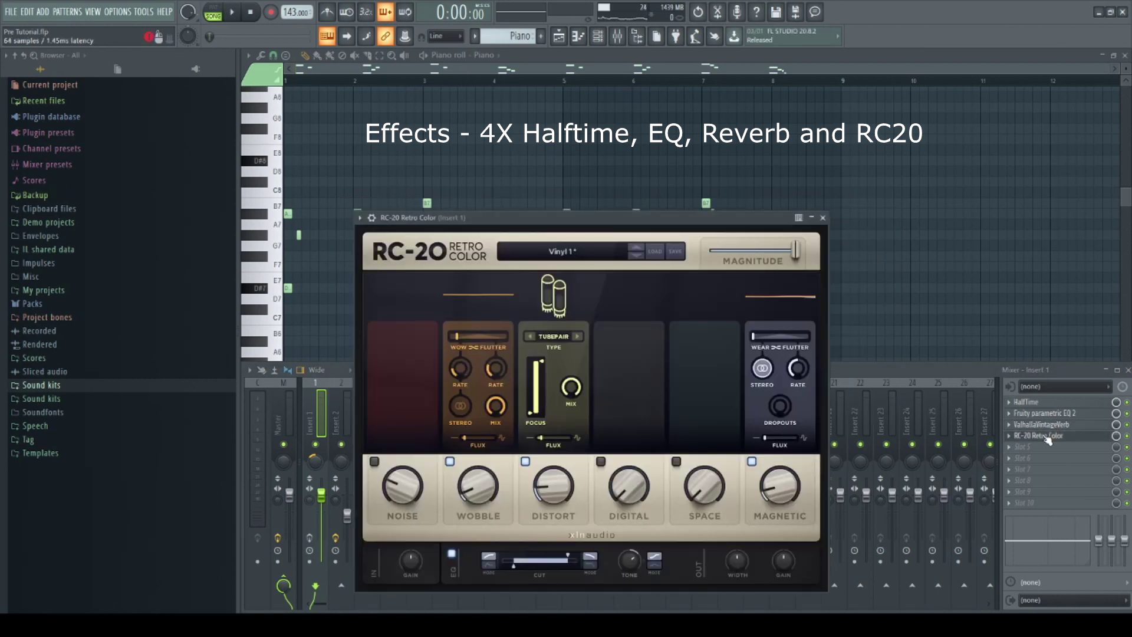
left_click(1048, 437)
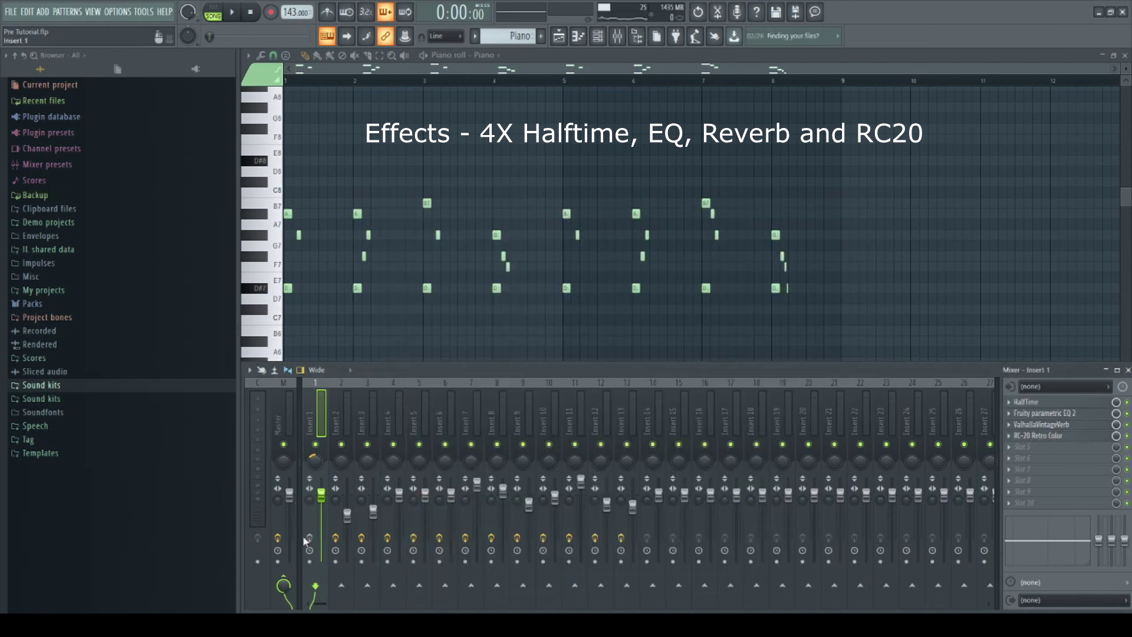
Close the mixer and play the piano pattern with the Insert 1 effects enabled.
key("F9")
key("space")
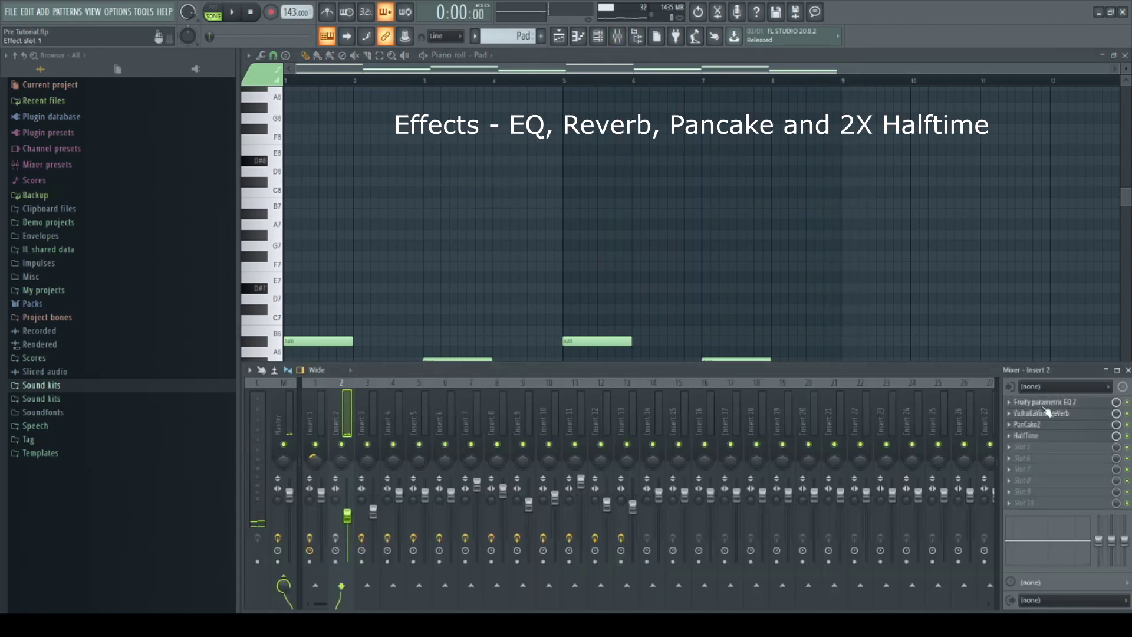
Inspect the Fruity parametric EQ 2, ValhallaVintageVerb, PanCake2 and HalfTime settings on the pad's mixer track, Insert 2.
left_click(1045, 404)
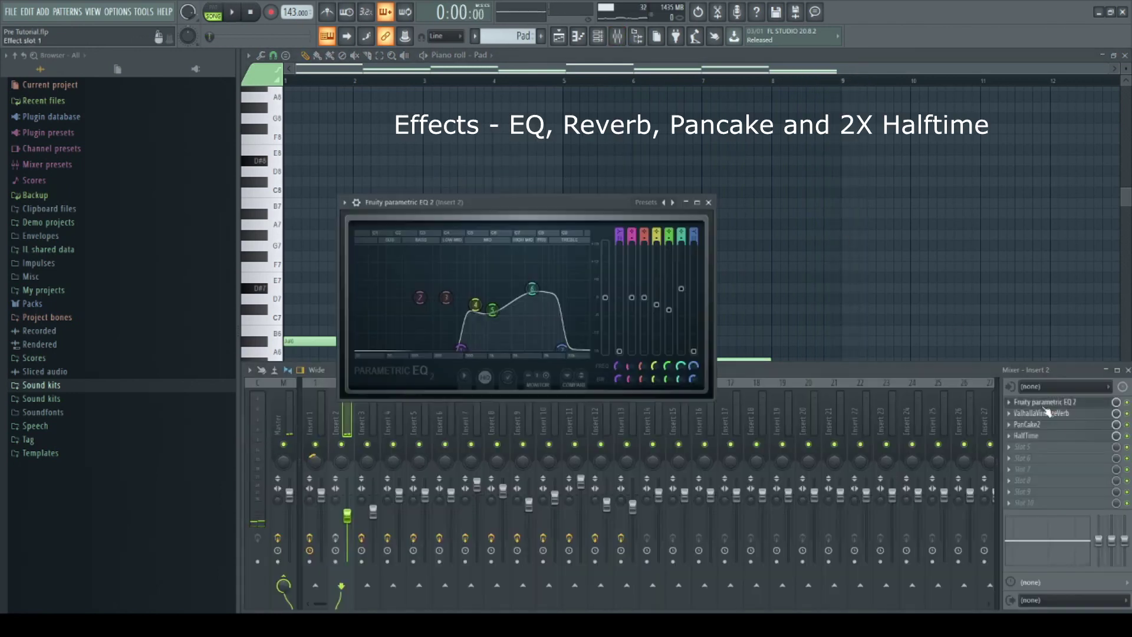
left_click(1045, 404)
left_click(1045, 413)
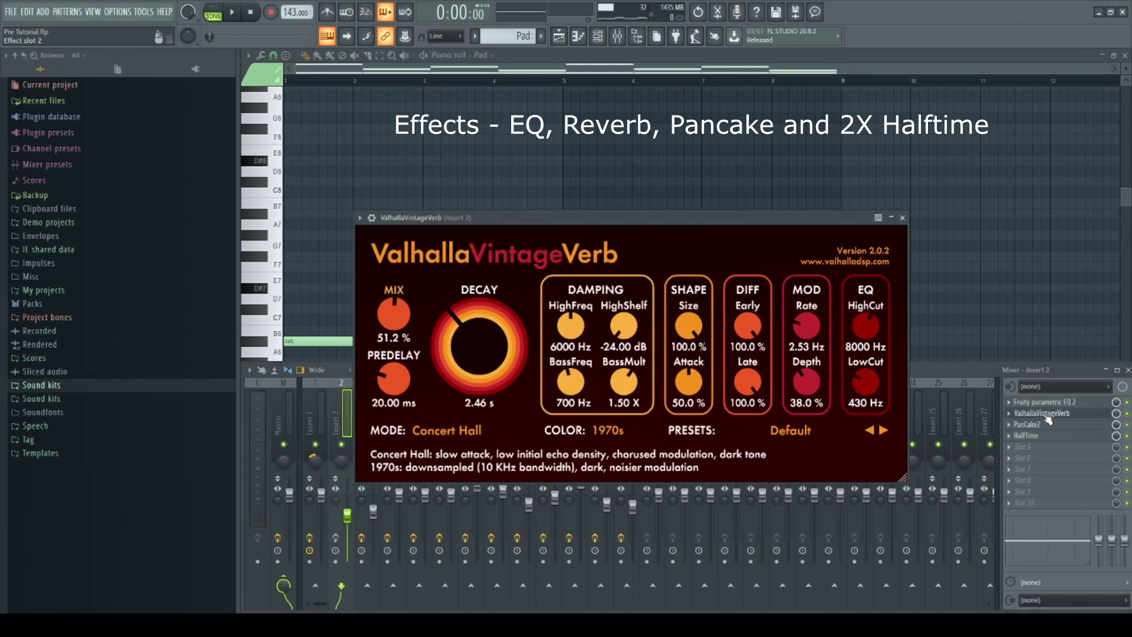
left_click(1045, 413)
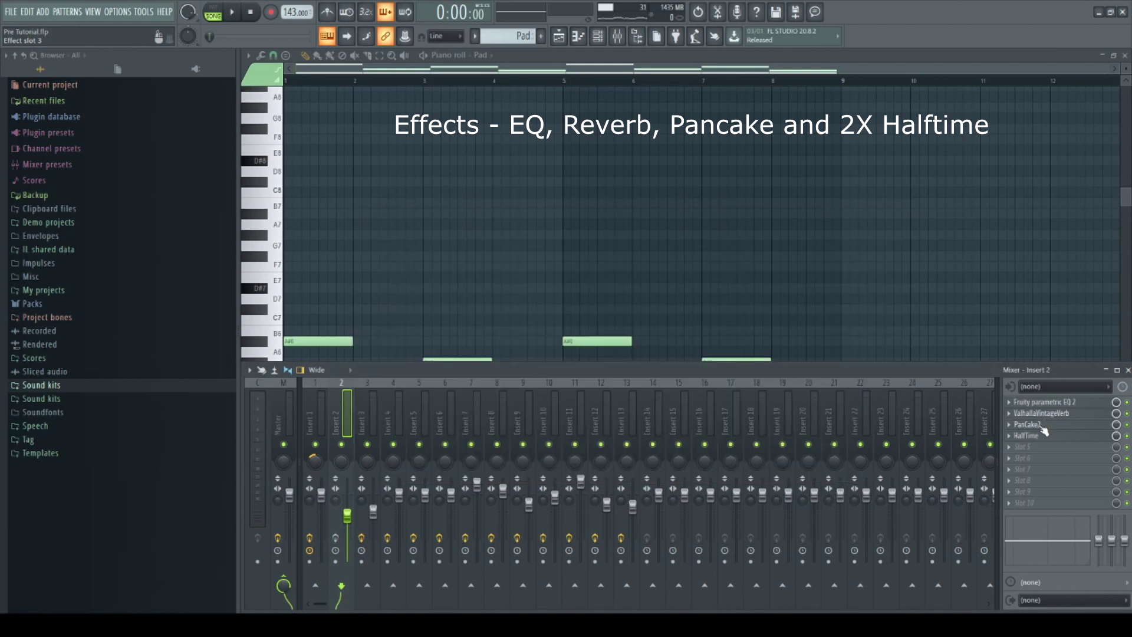
left_click(1045, 427)
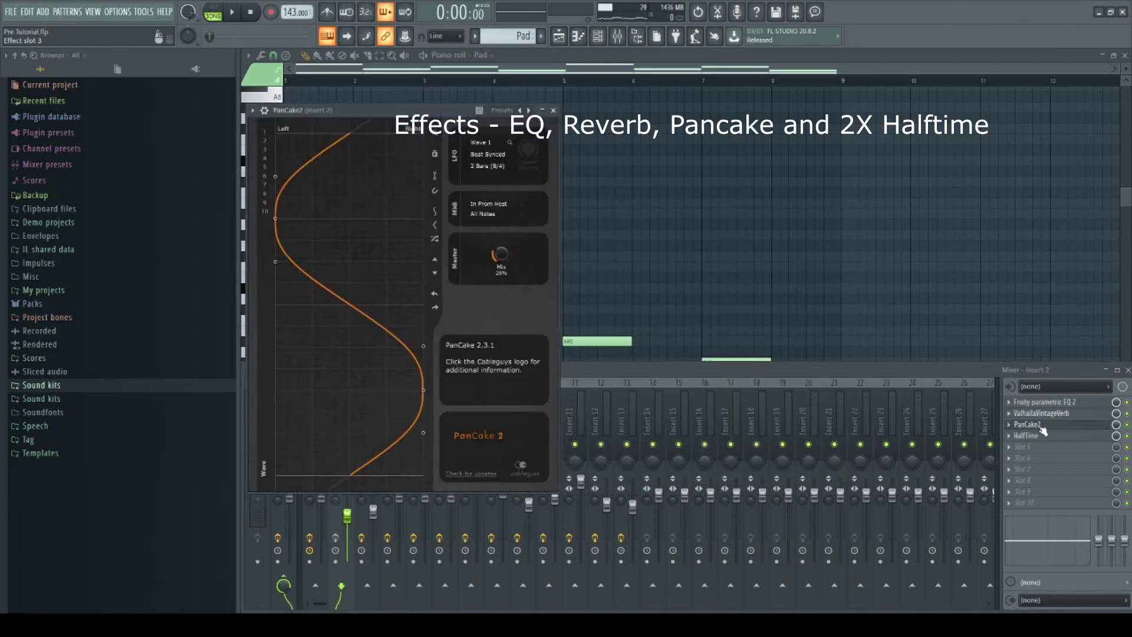
left_click(1044, 427)
left_click(1039, 437)
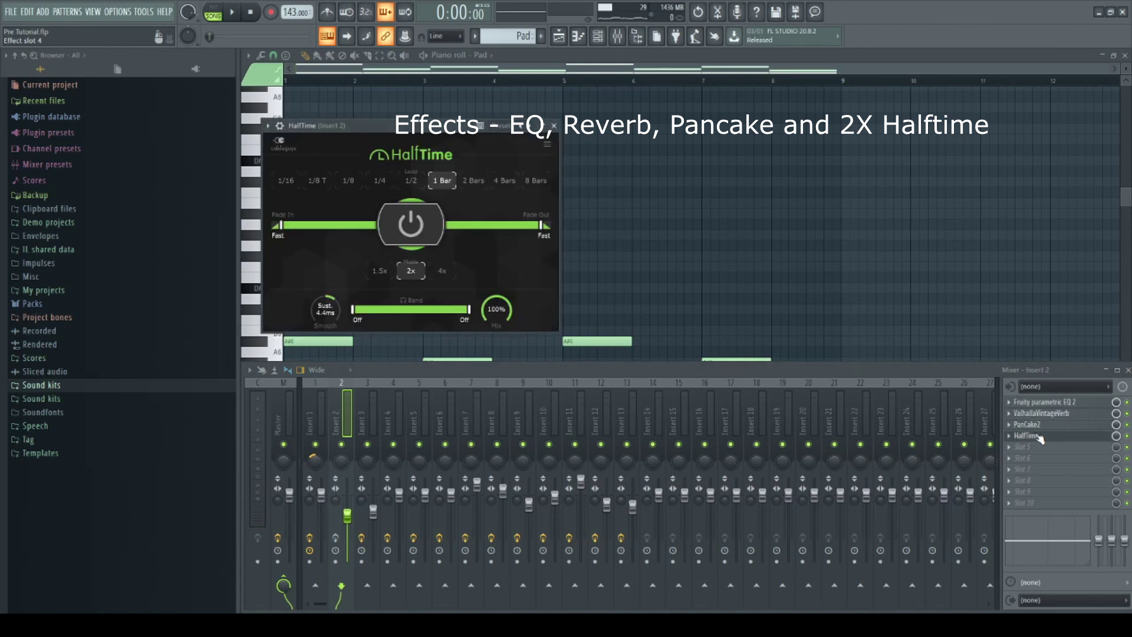
left_click(1039, 437)
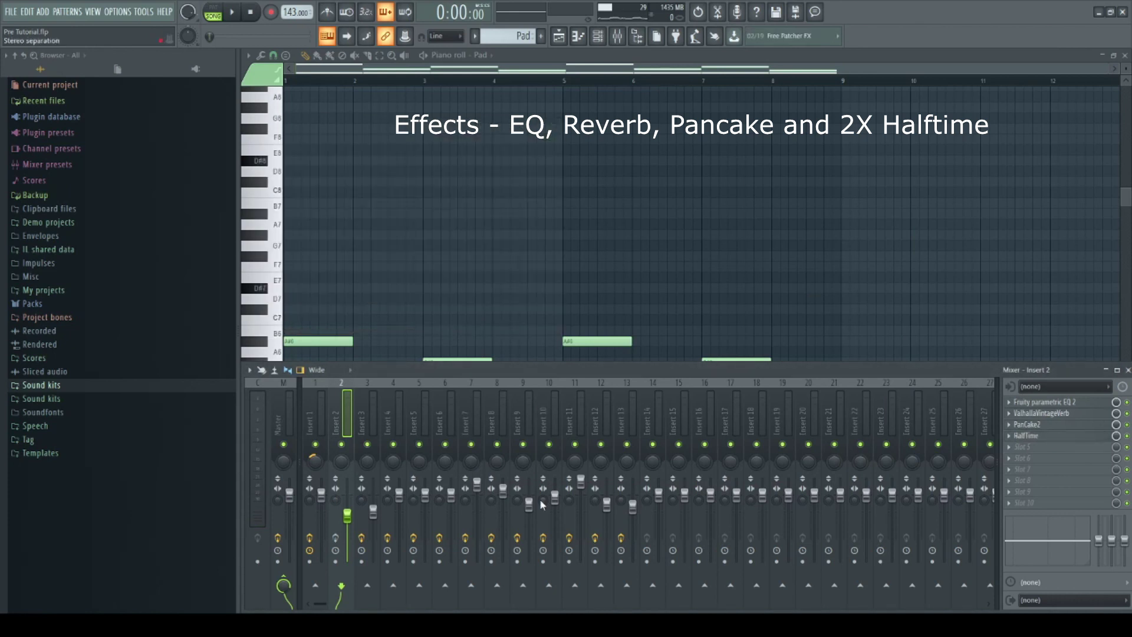
Enable the effects on Insert 2, close the mixer and play the pad pattern.
left_click(339, 539)
key("F9")
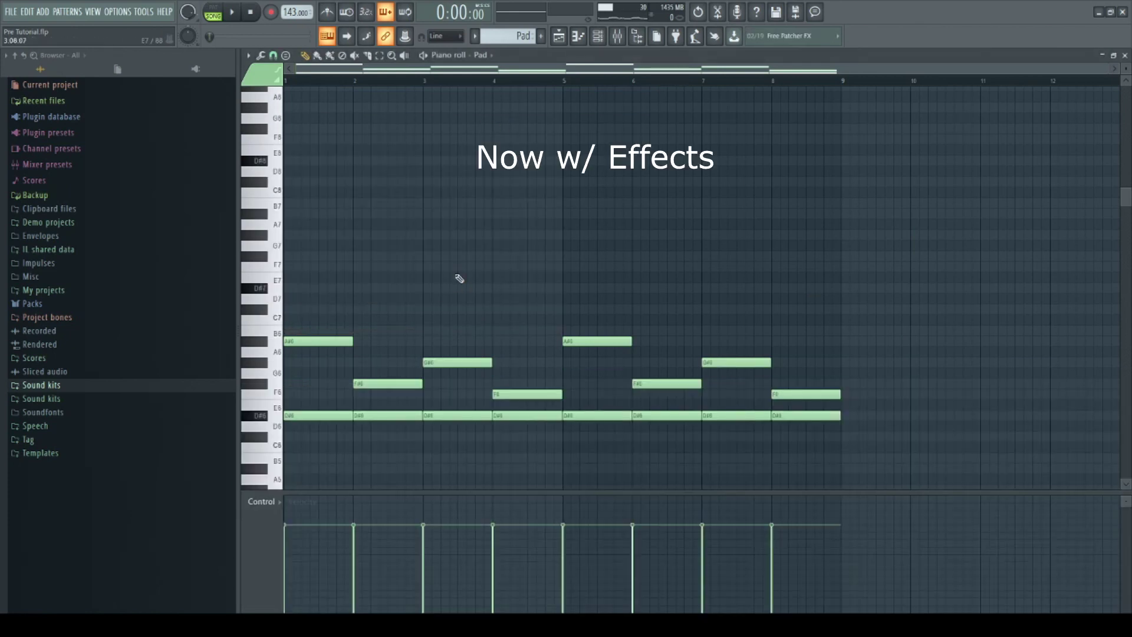
key("space")
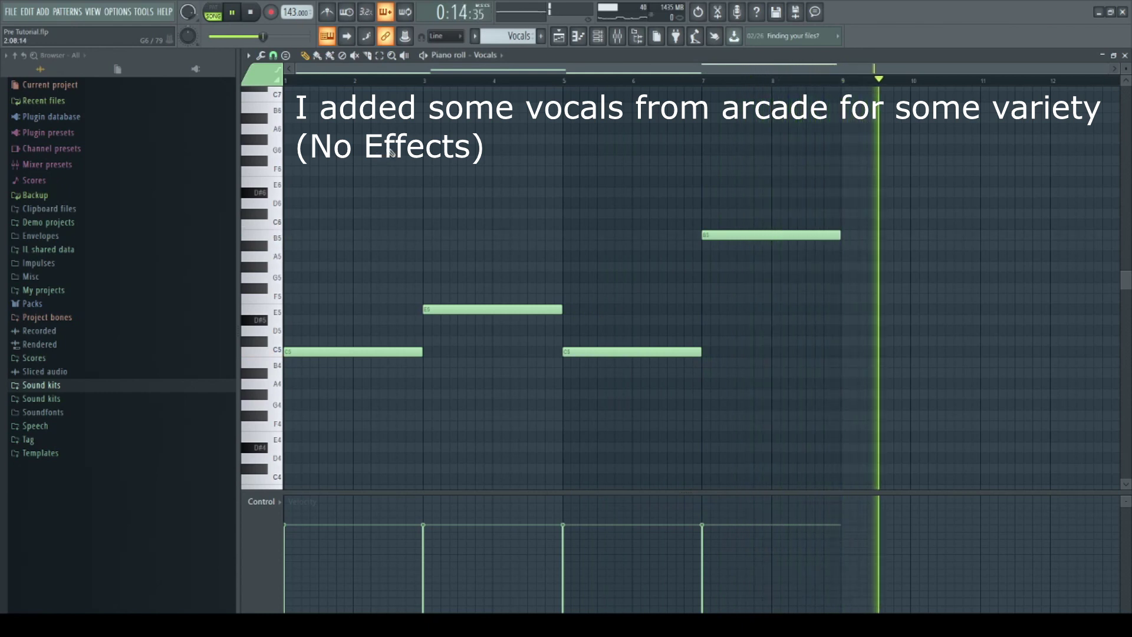
Show the mixer and inspect the Fruity parametric EQ 2, ValhallaVintageVerb and PanCake2 settings on the vocals' track, Insert 3.
left_click(619, 33)
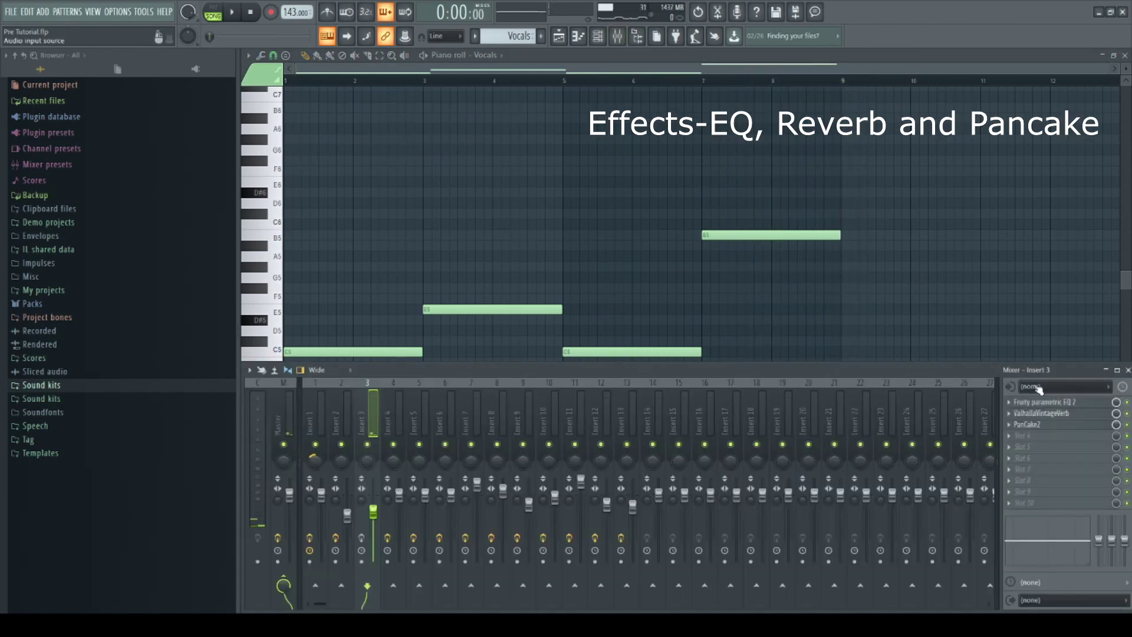
left_click(1052, 403)
left_click(1052, 404)
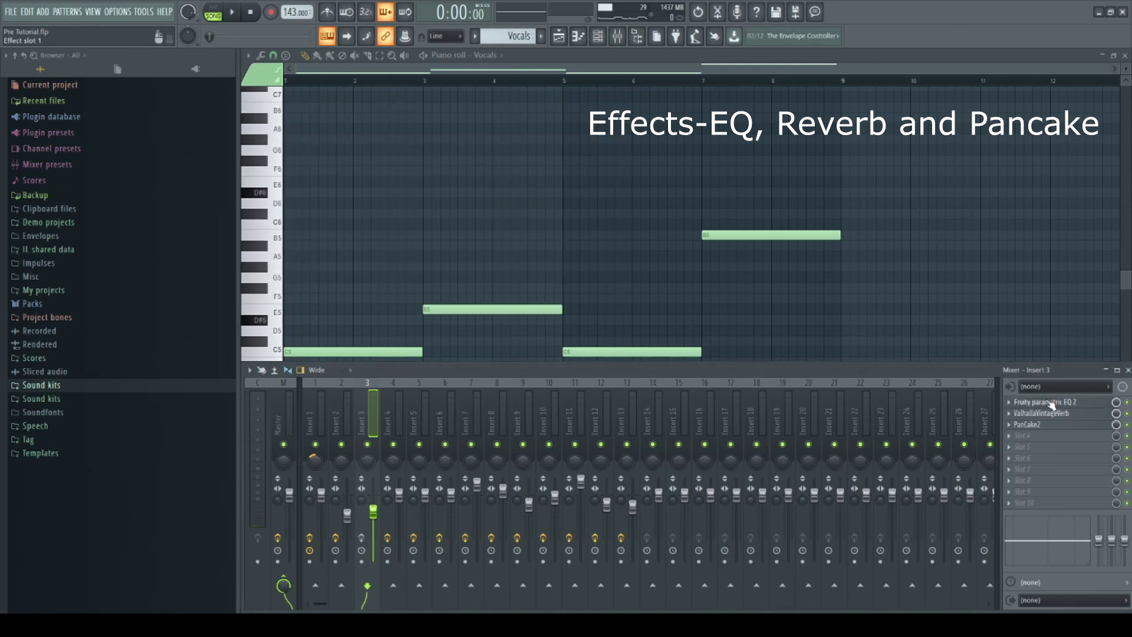
left_click(1054, 417)
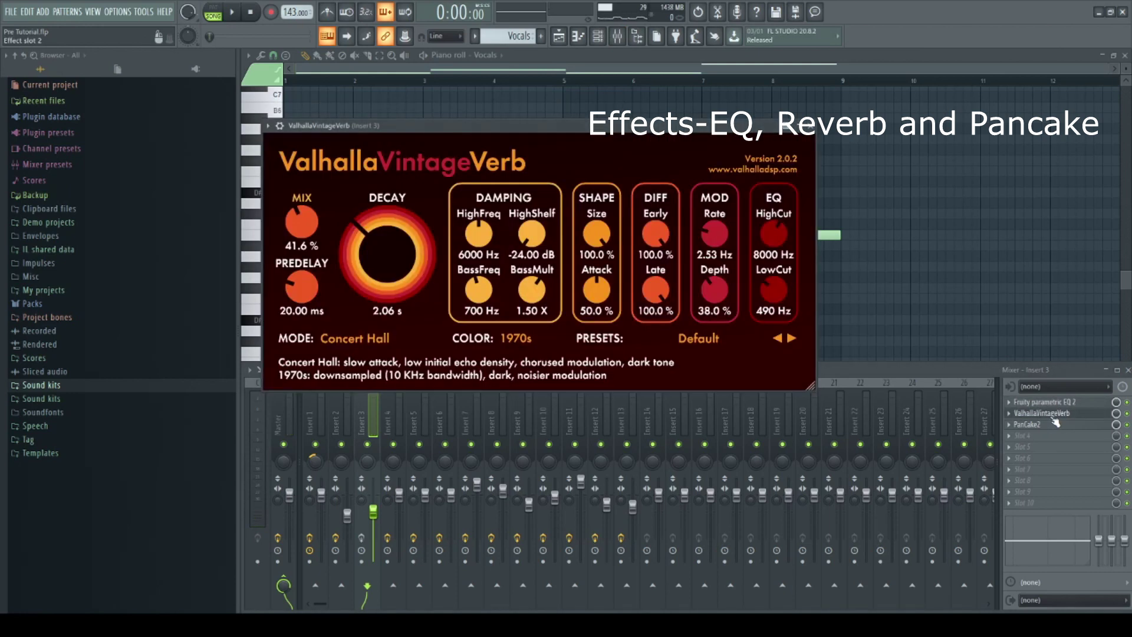
left_click(1055, 419)
left_click(1041, 427)
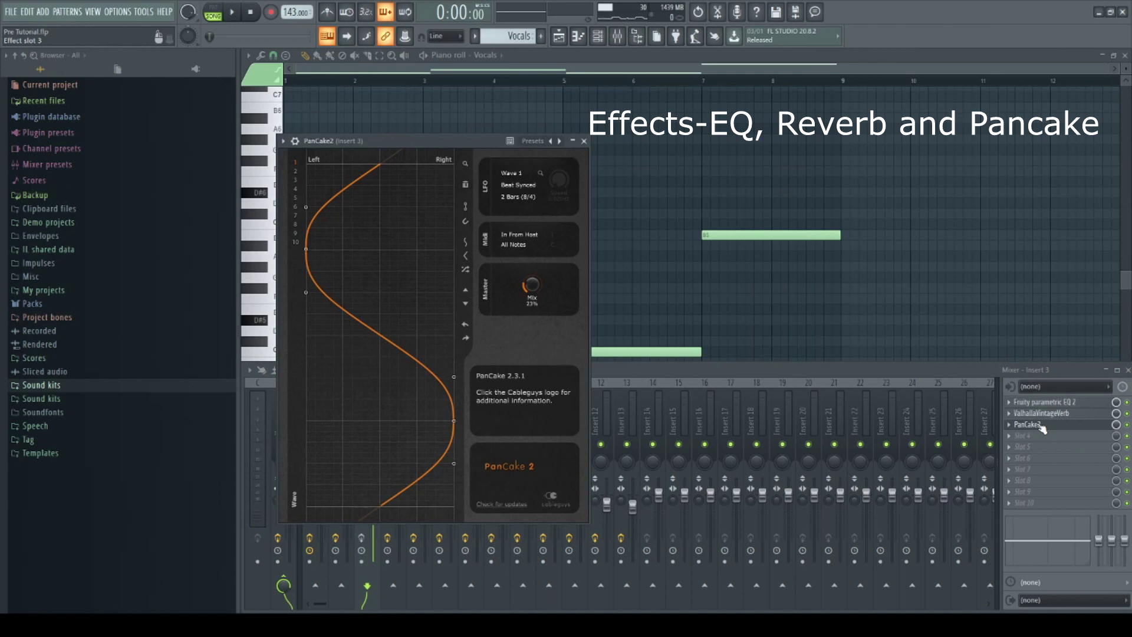
left_click(1041, 427)
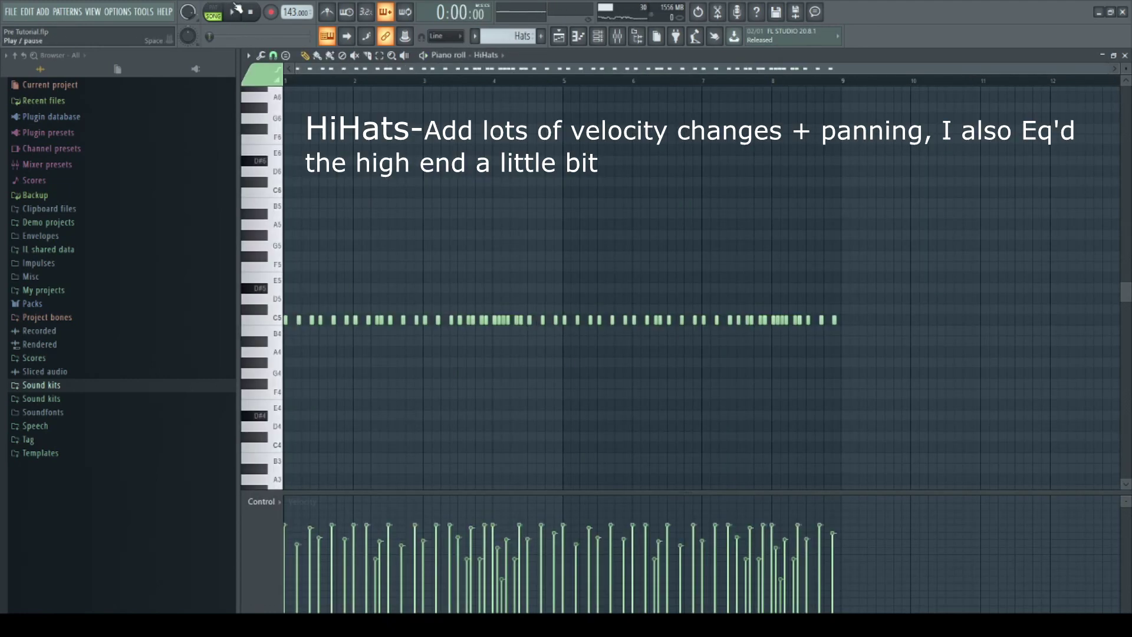
Play the HiHats pattern and view its note panning values, returning to the velocity display.
left_click(234, 12)
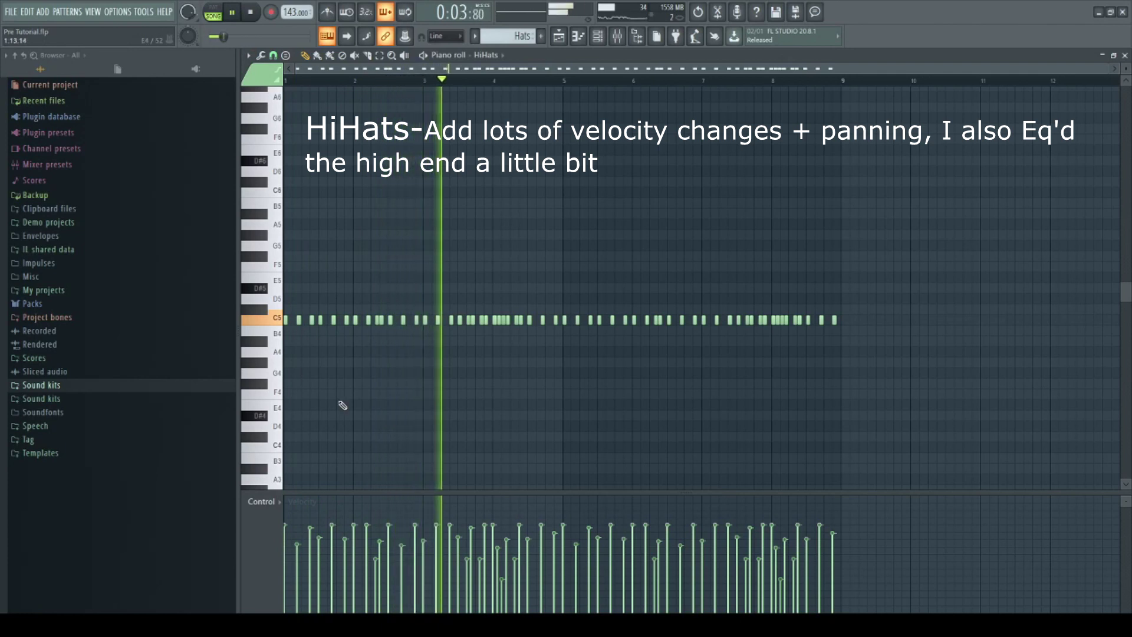
left_click(284, 503)
left_click(284, 533)
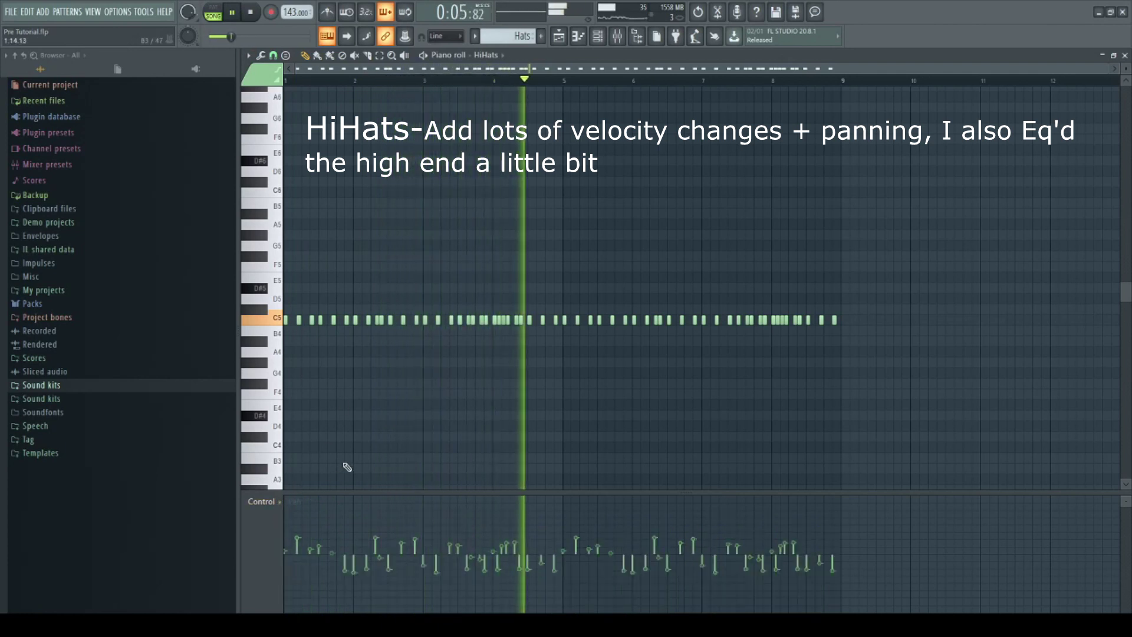
left_click(274, 506)
left_click(276, 538)
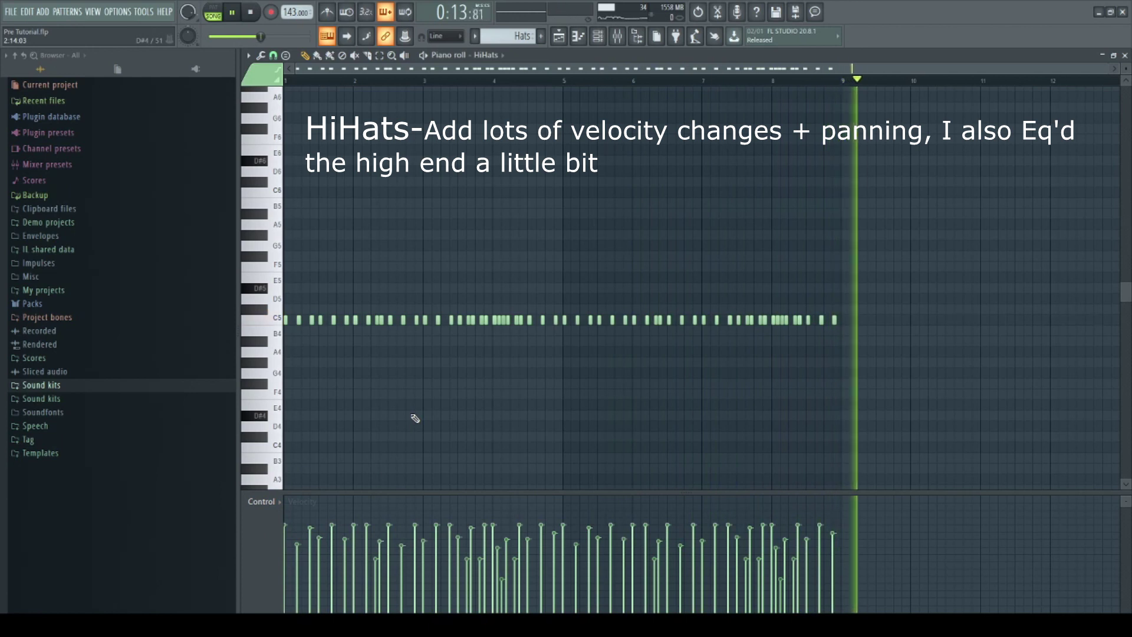
Inspect the Fruity parametric EQ 2 curve on the hi-hats' mixer track, Insert 4, and close the mixer.
left_click(615, 34)
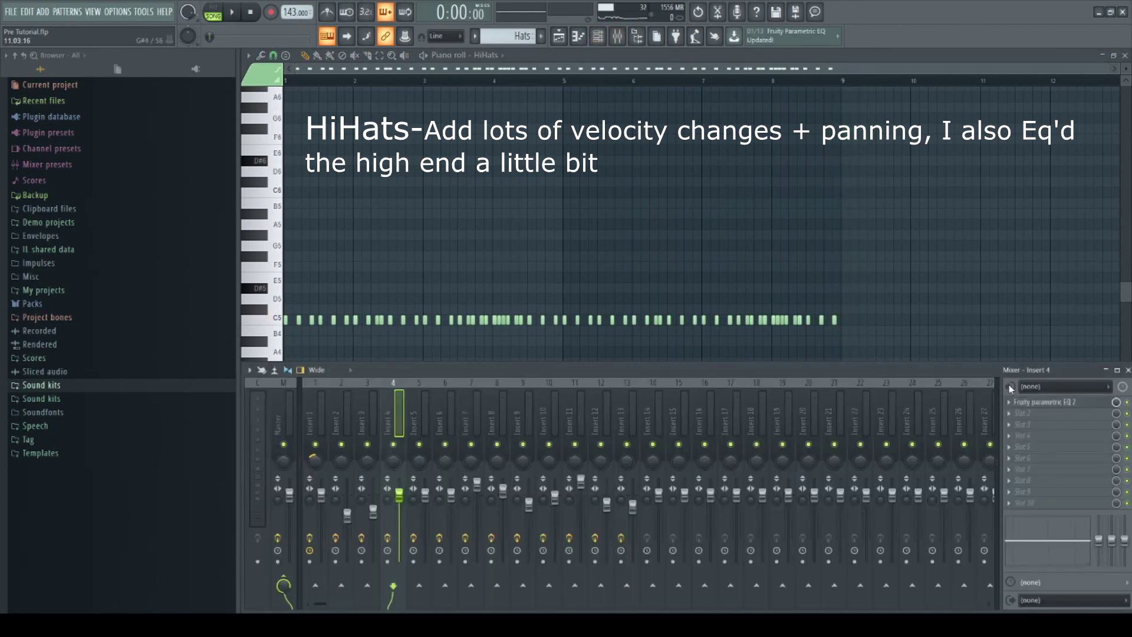
left_click(1047, 403)
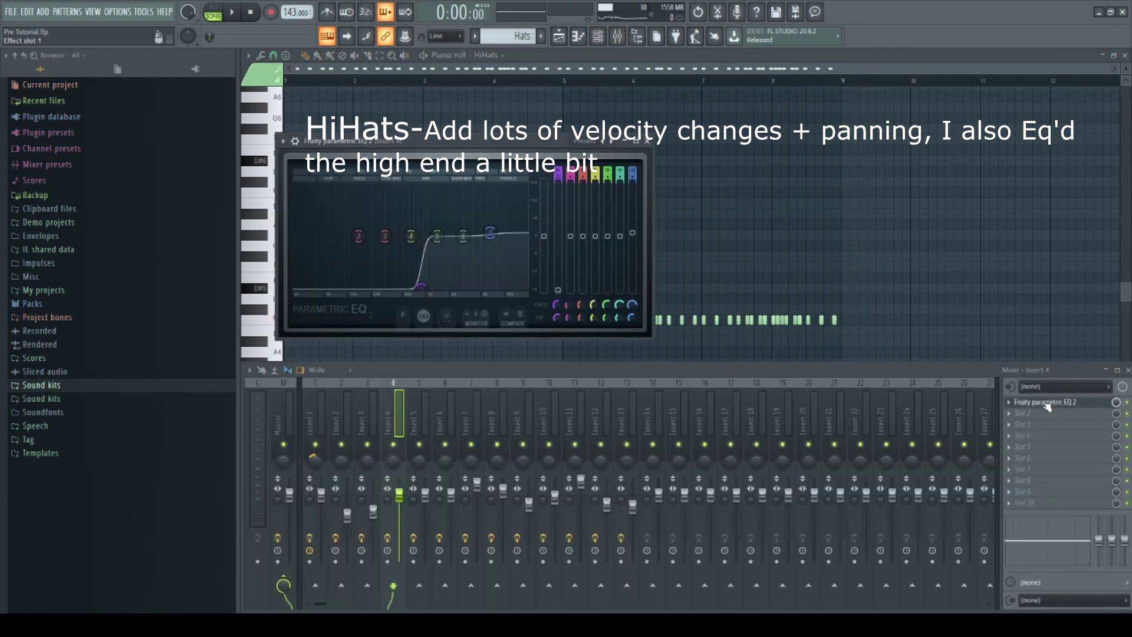
left_click(1047, 404)
key("F9")
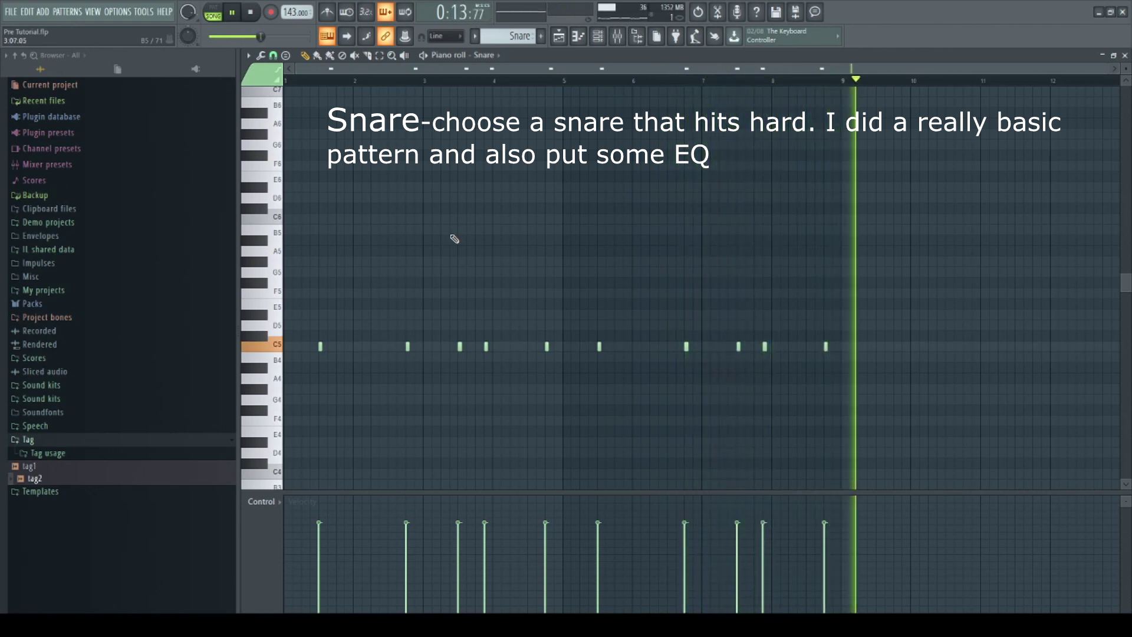
Show the mixer and inspect the Fruity parametric EQ 2 curve on the snare's track, Insert 7.
left_click(630, 36)
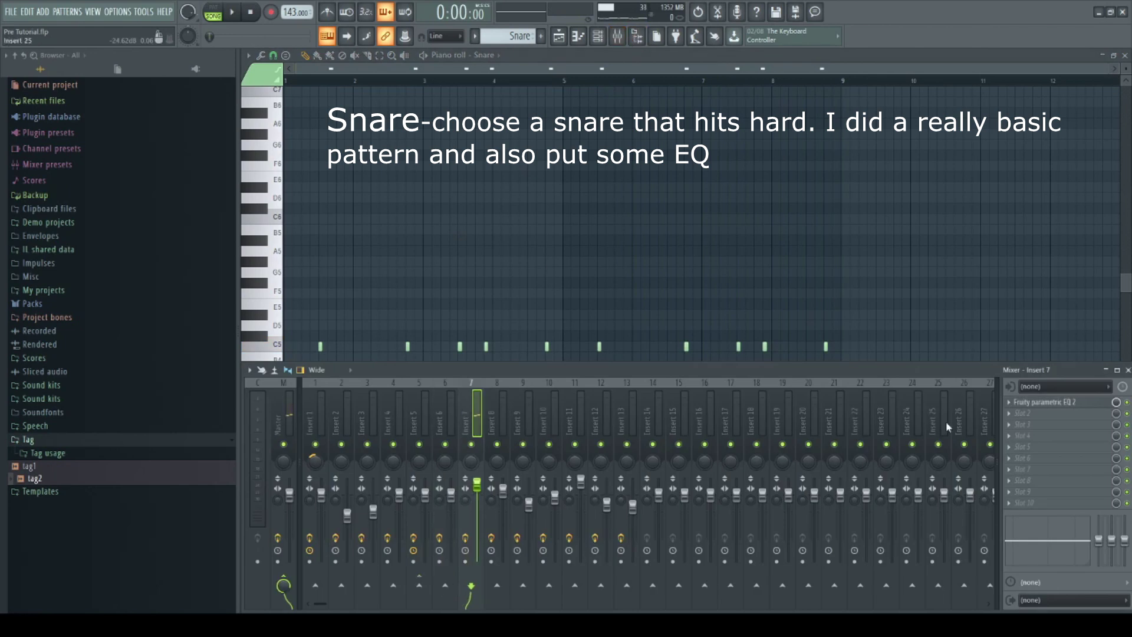
left_click(1051, 404)
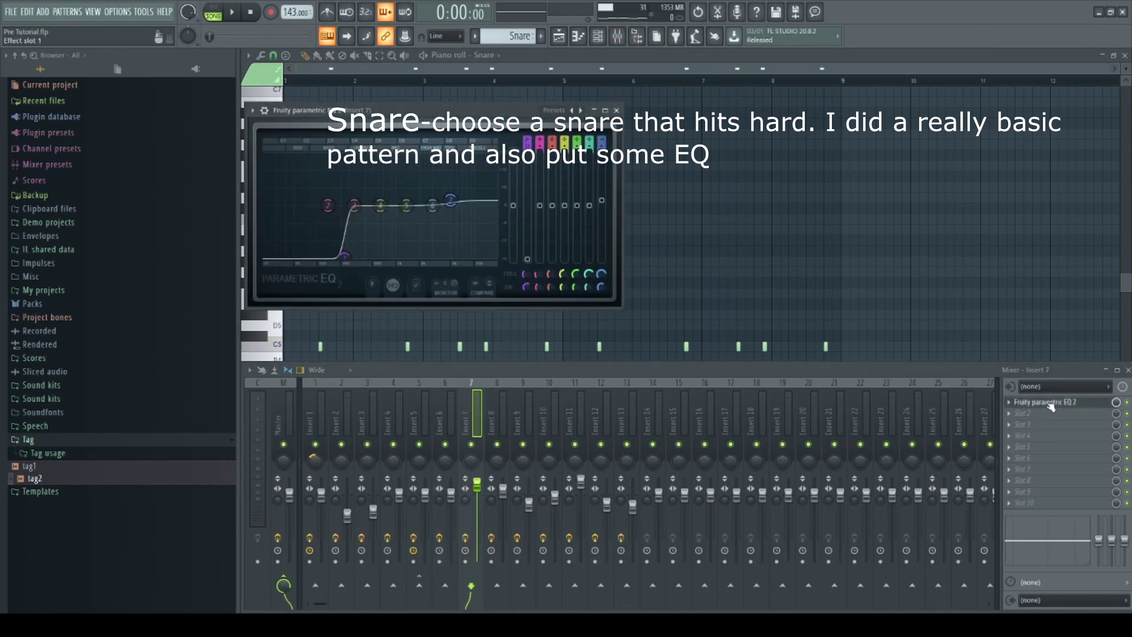
left_click(1050, 405)
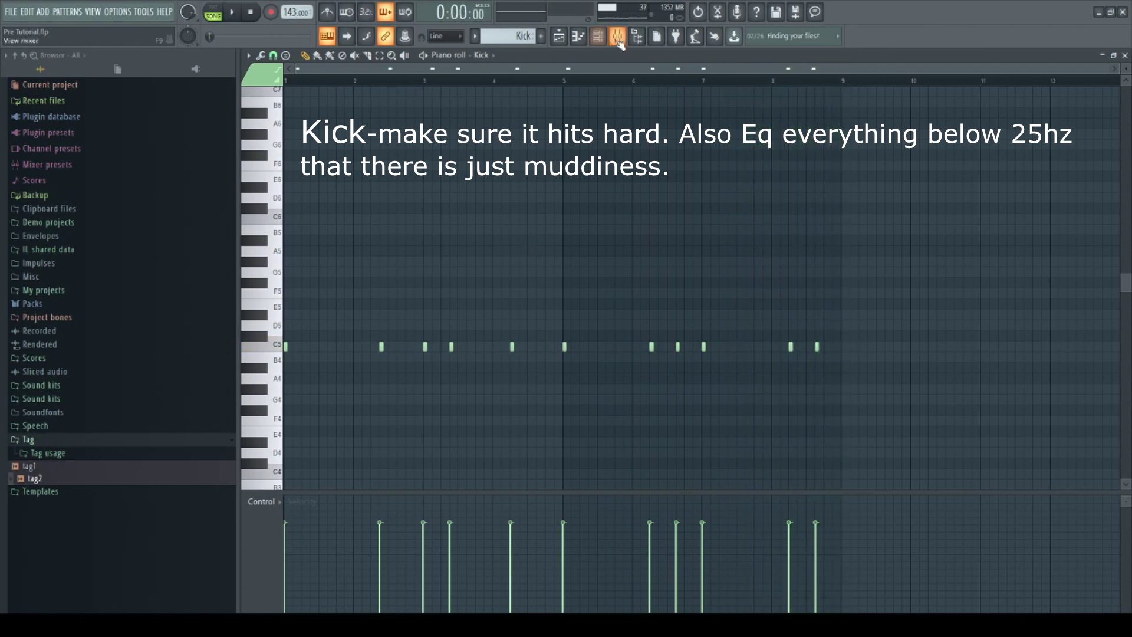
Show the mixer and inspect the Fruity parametric EQ 2 curve on the kick's track, Insert 6.
left_click(618, 40)
left_click(1084, 407)
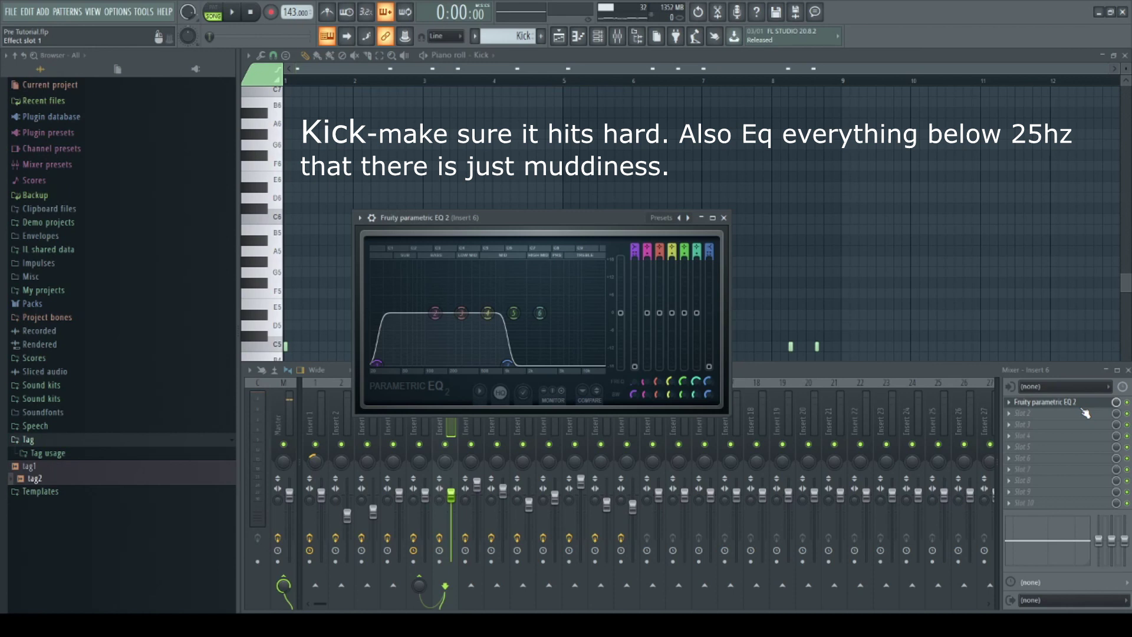
left_click(1084, 410)
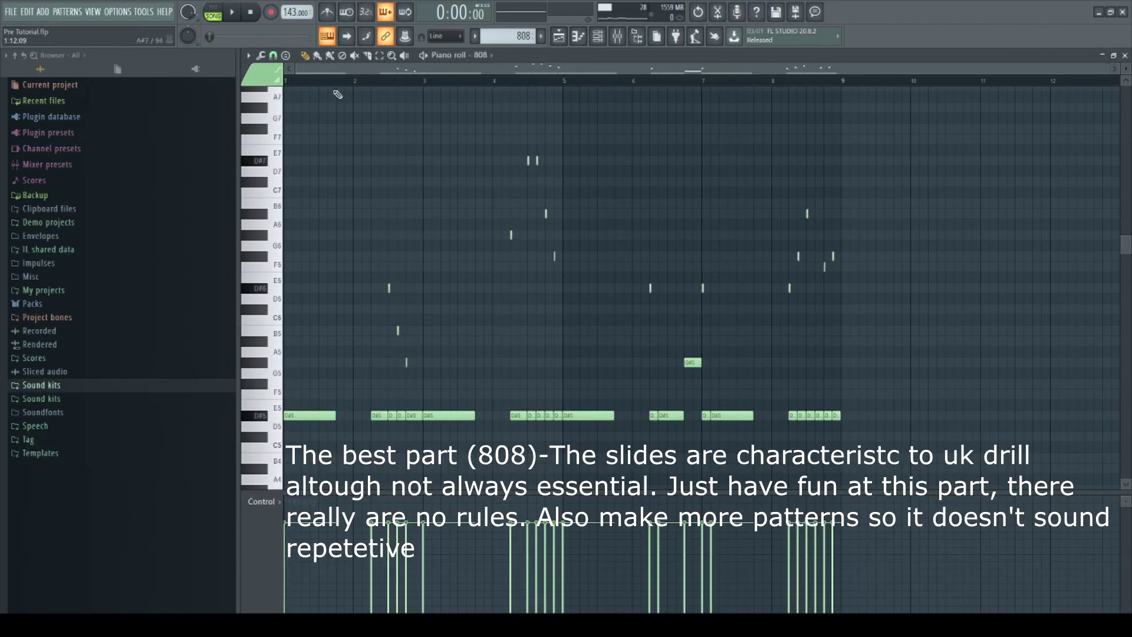
Play the 808 pattern and inspect the Fruity parametric EQ 2, Fruity Stereo Shaper and Fruity Limiter settings on its mixer track, Insert 5.
left_click(232, 12)
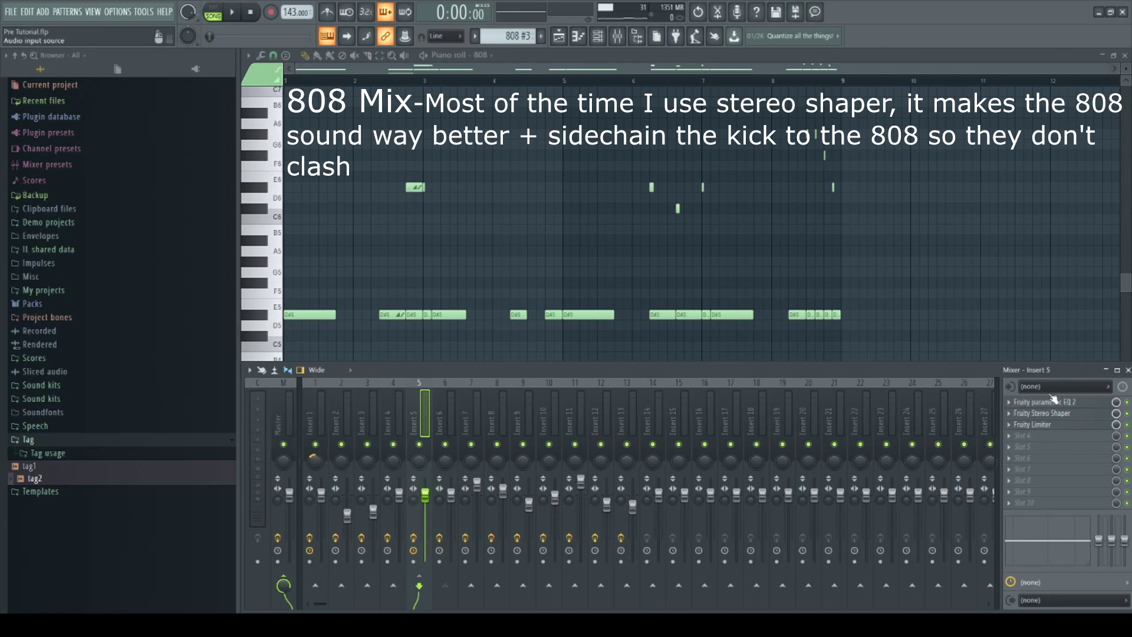
left_click(1062, 403)
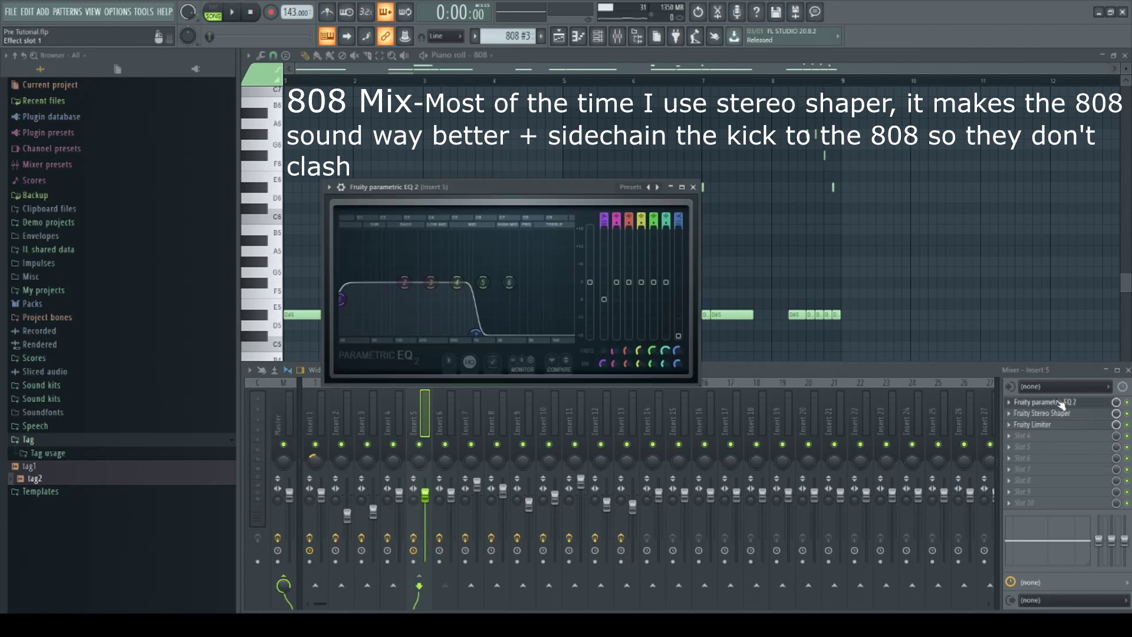
left_click(1062, 404)
left_click(1054, 415)
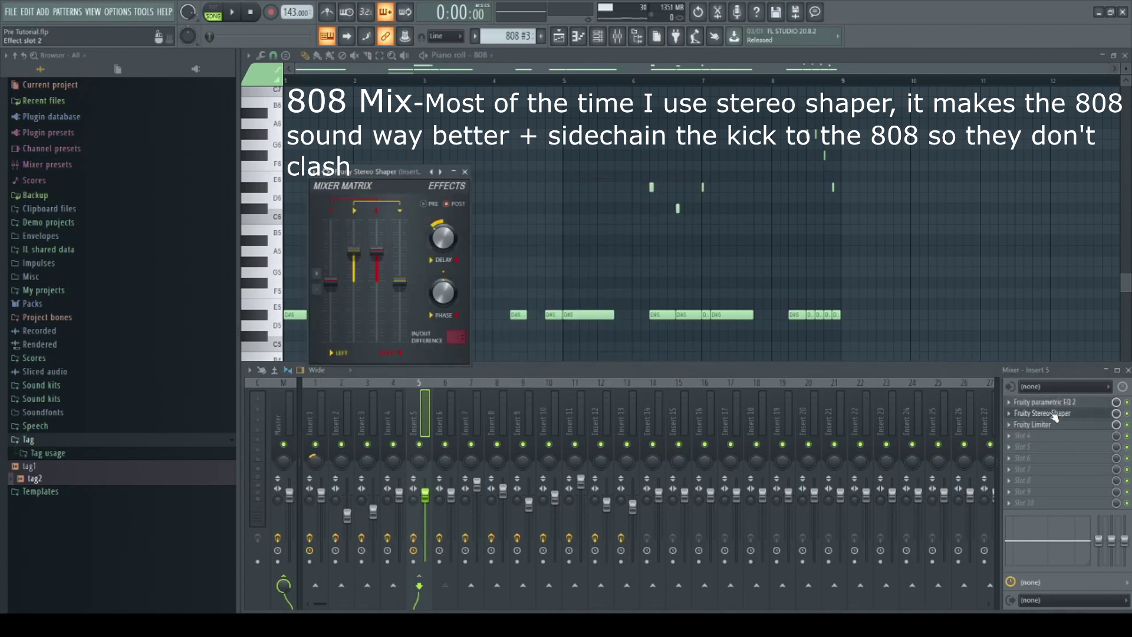
left_click(1054, 414)
left_click(1048, 425)
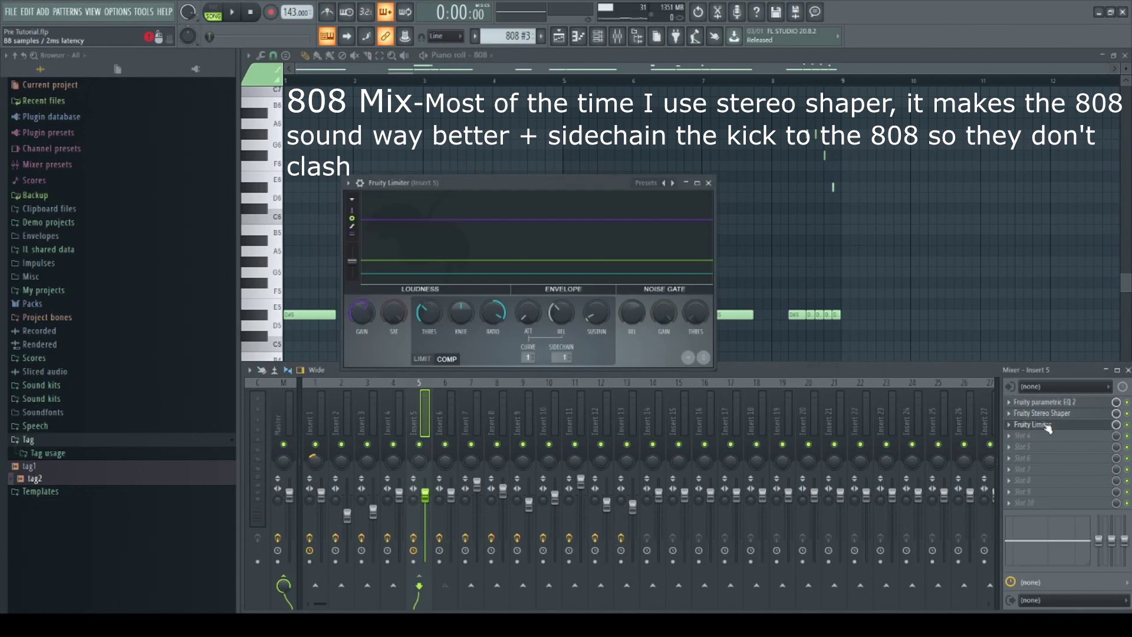
Check the sidechain routing from the kick's track, Insert 6, to the 808's Insert 5 and review its Fruity Limiter, closing the plugin.
left_click(453, 429)
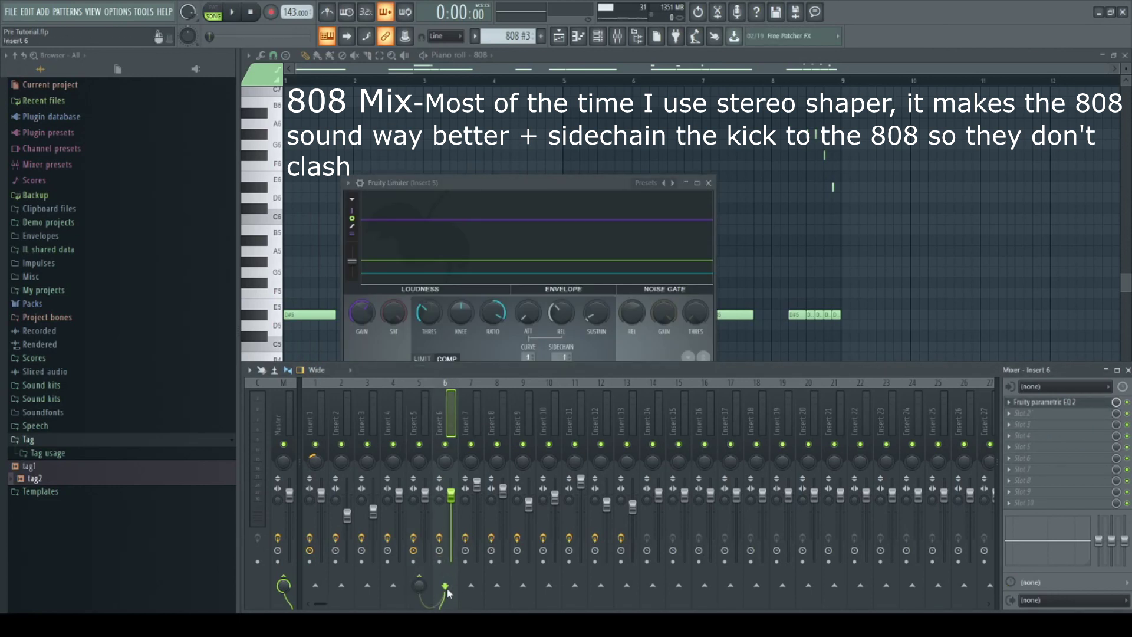
left_click_drag(443, 190, 445, 170)
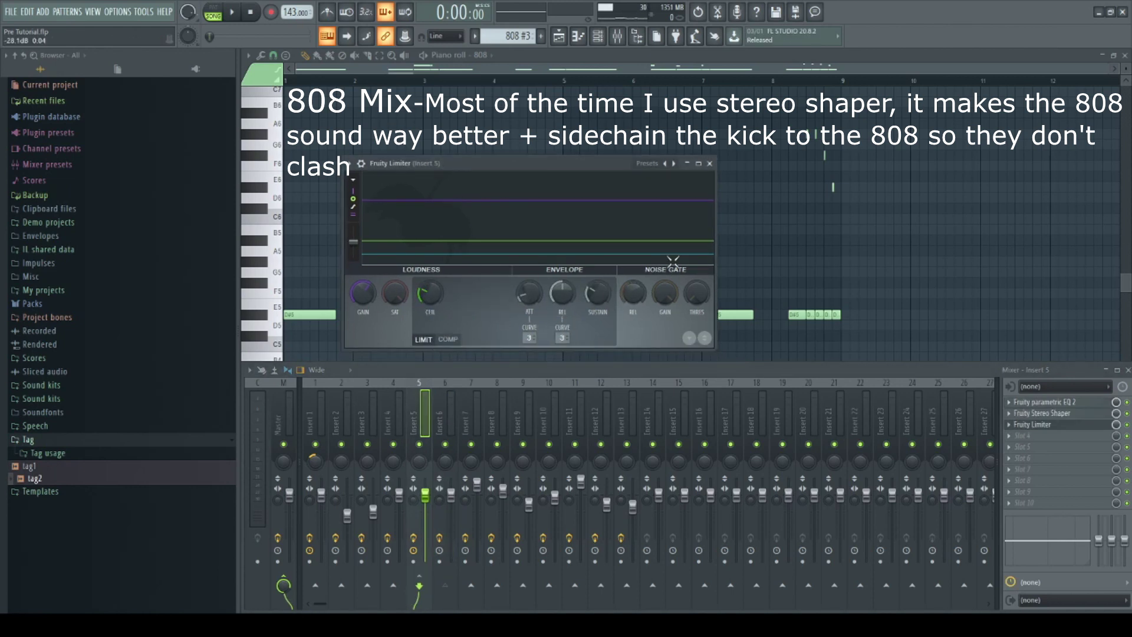
left_click(711, 164)
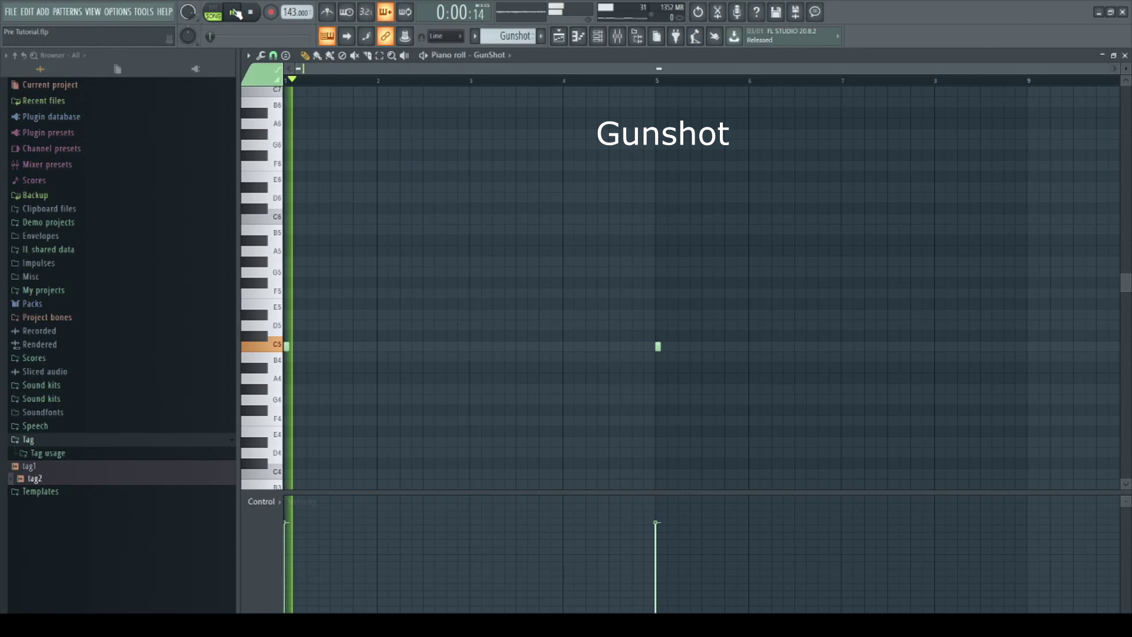
Play the Gunshot pattern and inspect the Fruity parametric EQ 2, ValhallaVintageVerb and Fruity Delay 3 settings on its mixer track, Insert 8.
left_click(236, 13)
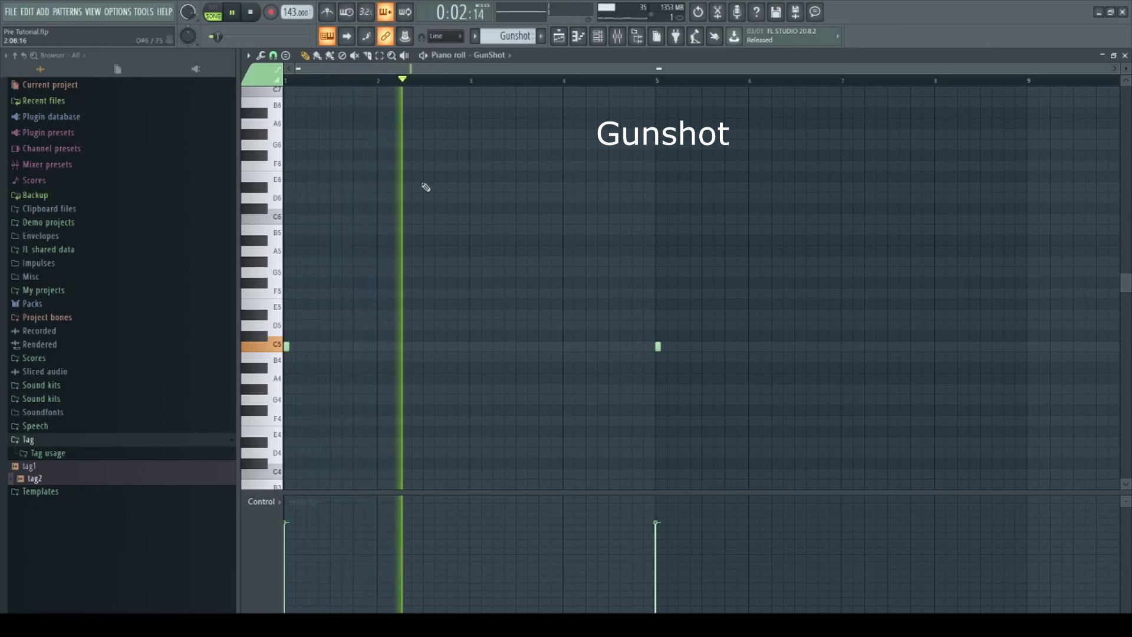
left_click(619, 37)
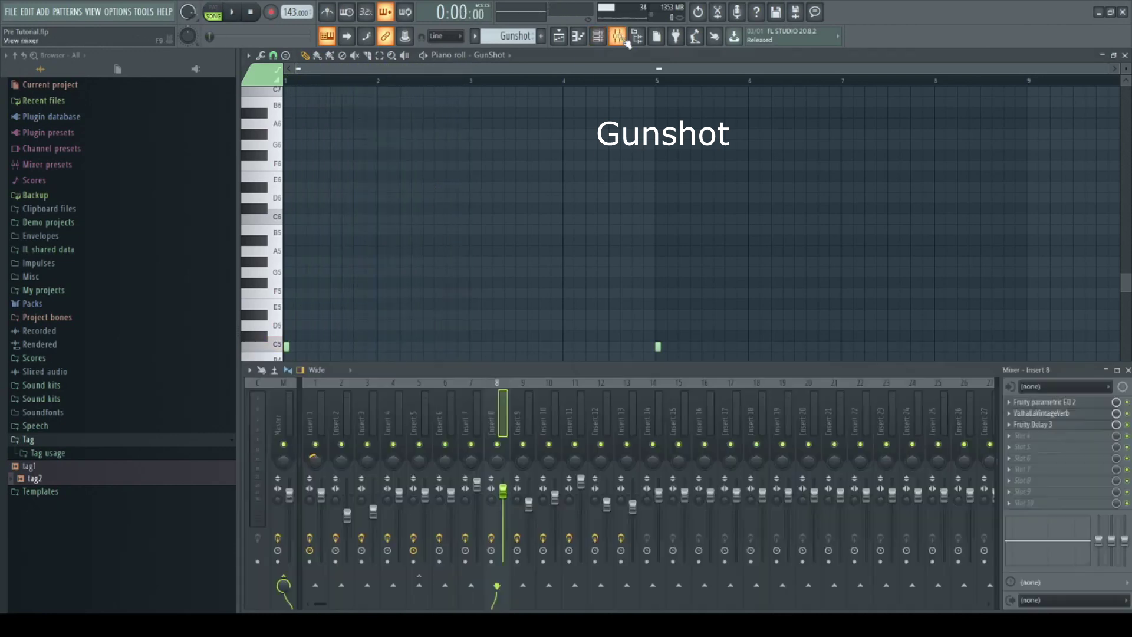
left_click(1041, 403)
left_click(1041, 404)
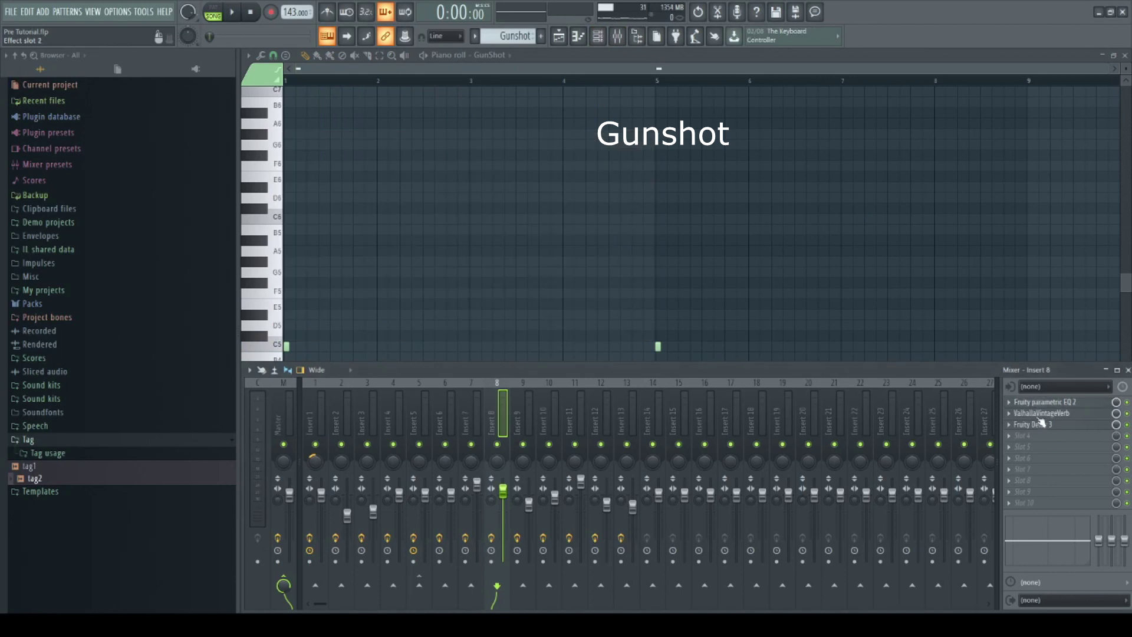
left_click(1044, 413)
left_click(1045, 414)
left_click(1041, 429)
left_click(1042, 431)
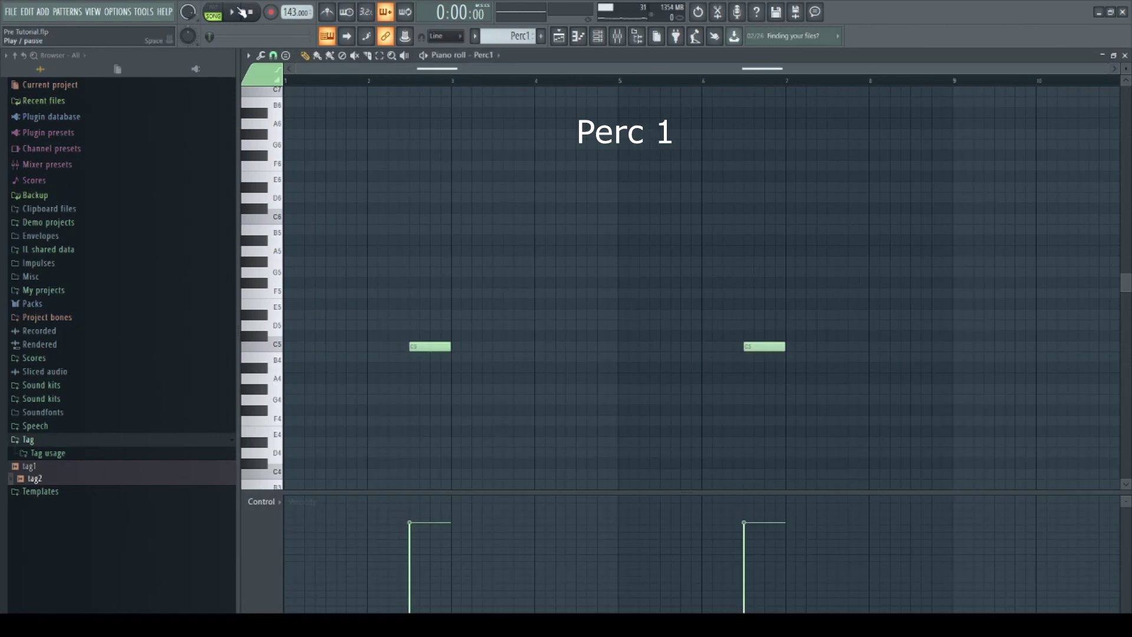
Play the Perc1 pattern and inspect the Fruity parametric EQ 2, ValhallaVintageVerb and Fruity Delay 3 settings on its mixer track, Insert 9.
key("space")
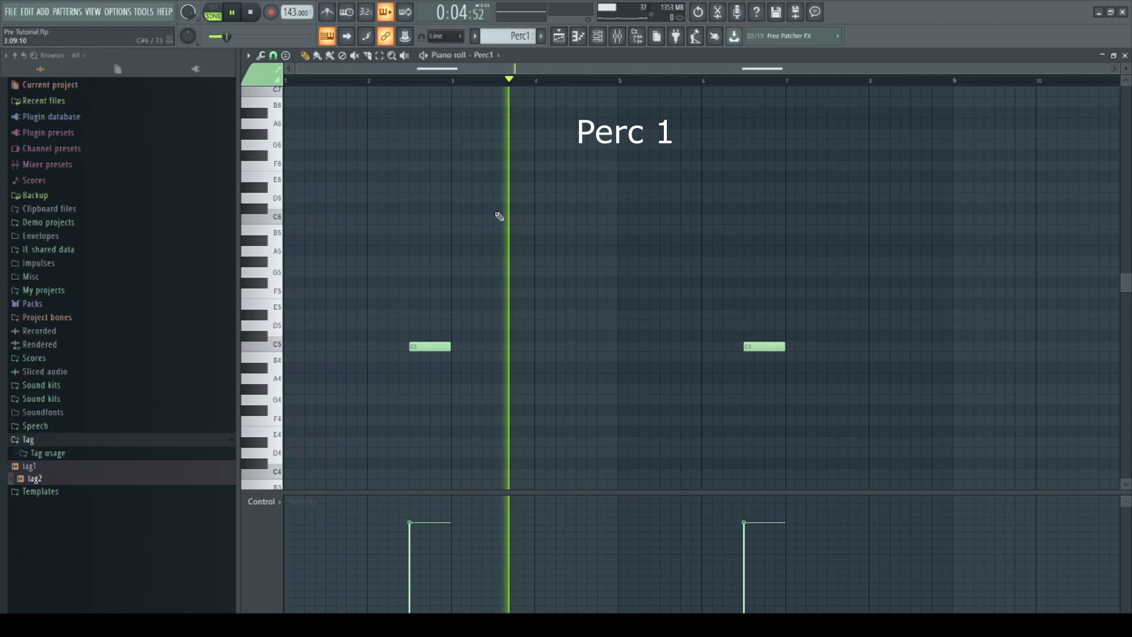
left_click(617, 36)
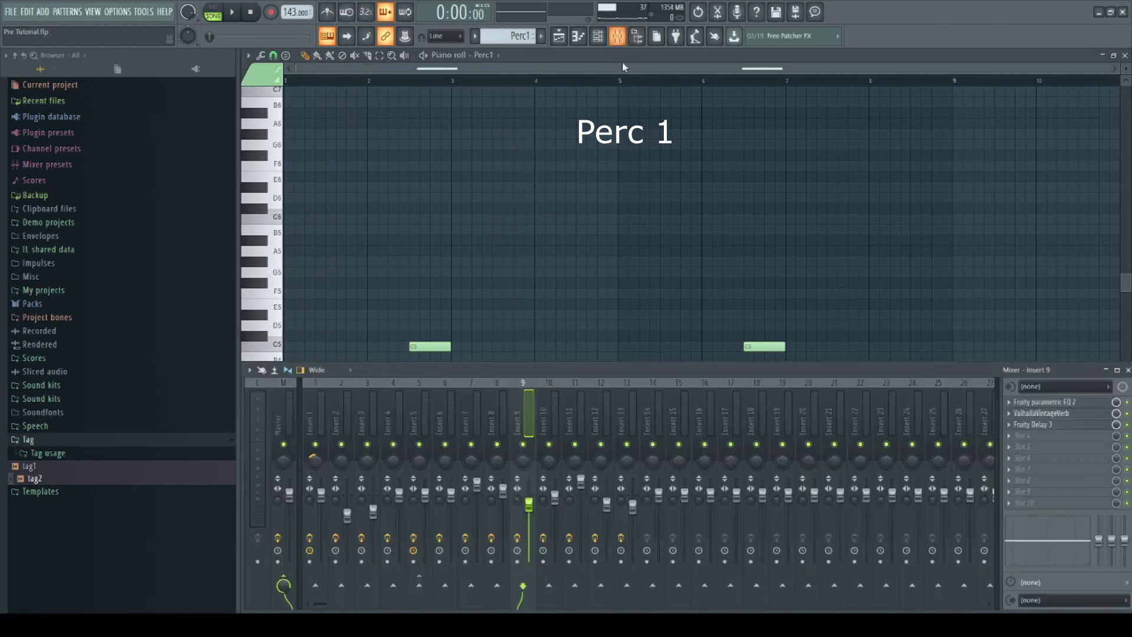
left_click(1069, 405)
left_click(1069, 406)
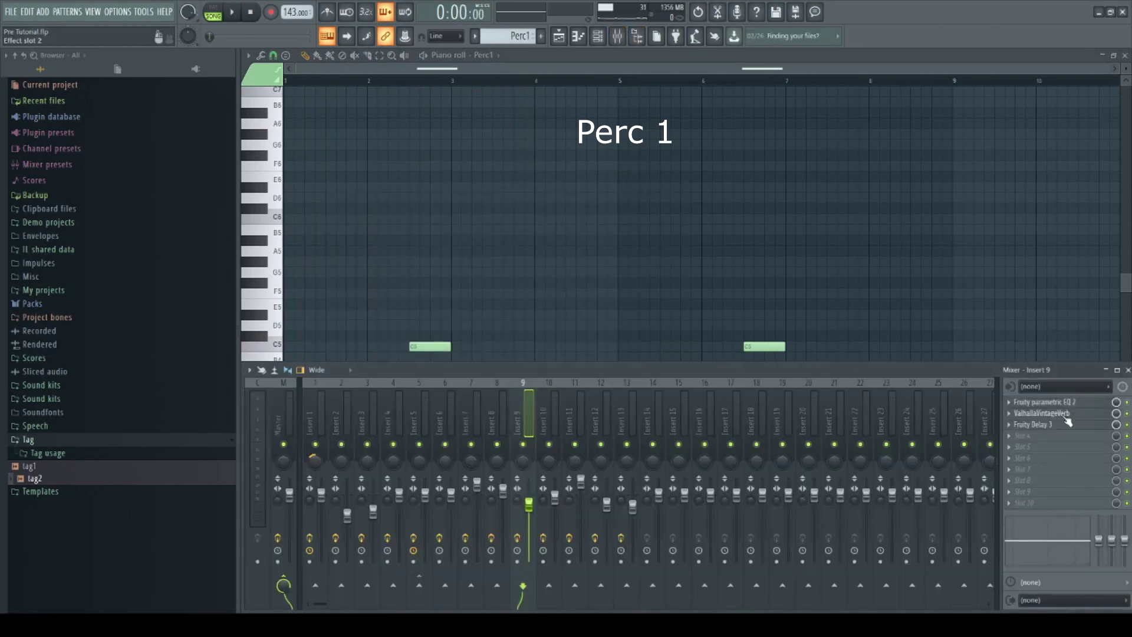
left_click(1068, 414)
left_click(1067, 415)
left_click(1065, 426)
left_click(1065, 426)
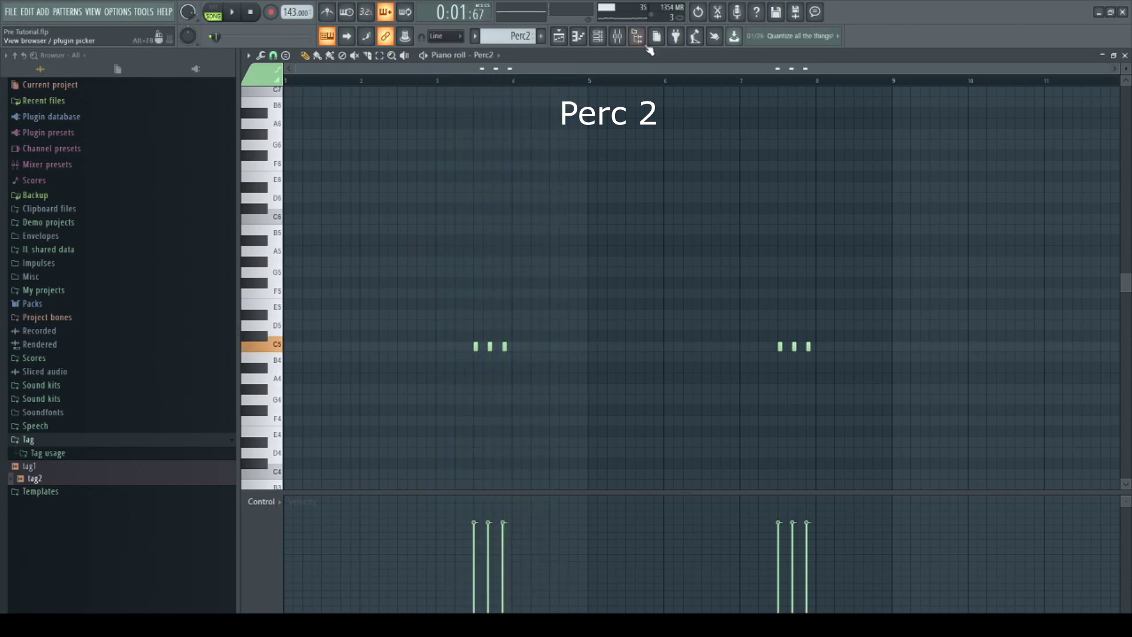
Show the mixer and inspect the Fruity parametric EQ 2, ValhallaVintageVerb and Fruity Delay 3 settings on the Perc2 track, Insert 10.
left_click(617, 37)
left_click(1057, 403)
left_click(1062, 405)
left_click(1069, 415)
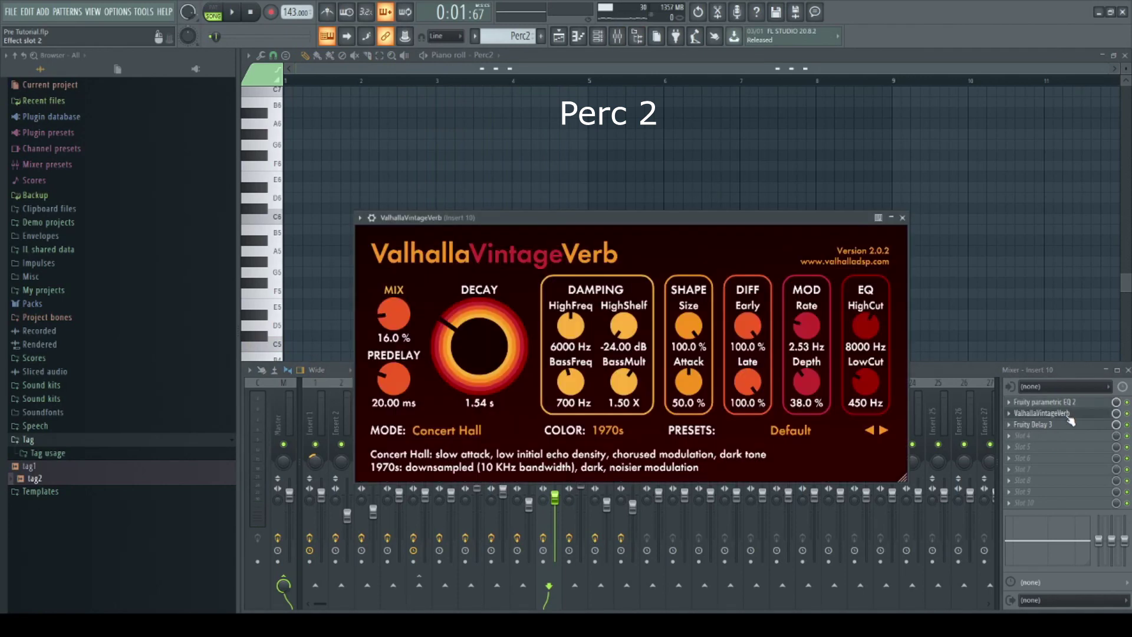
left_click(1068, 415)
left_click(1071, 425)
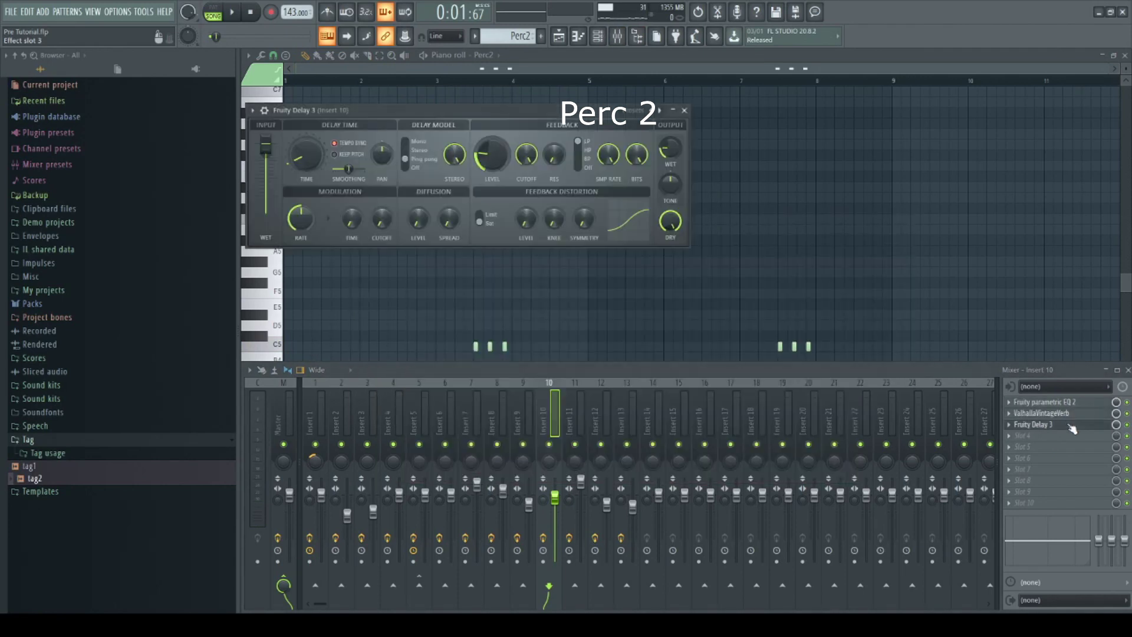
left_click(1072, 425)
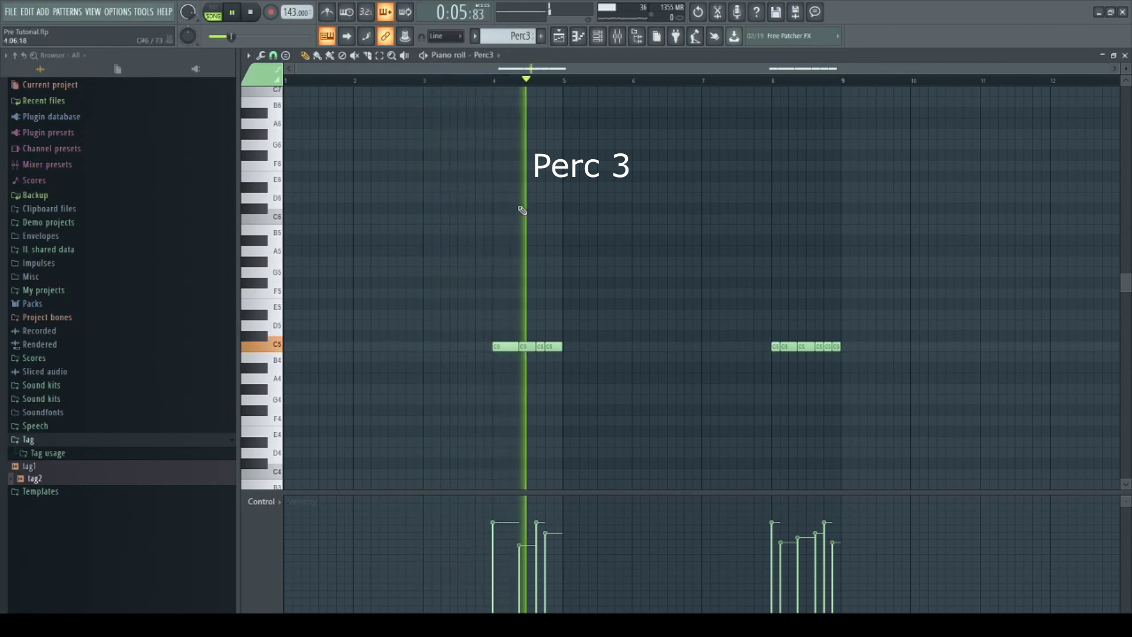
Show the mixer and inspect the Fruity parametric EQ 2 curve on the Perc3 track, Insert 11.
left_click(619, 39)
left_click(1041, 402)
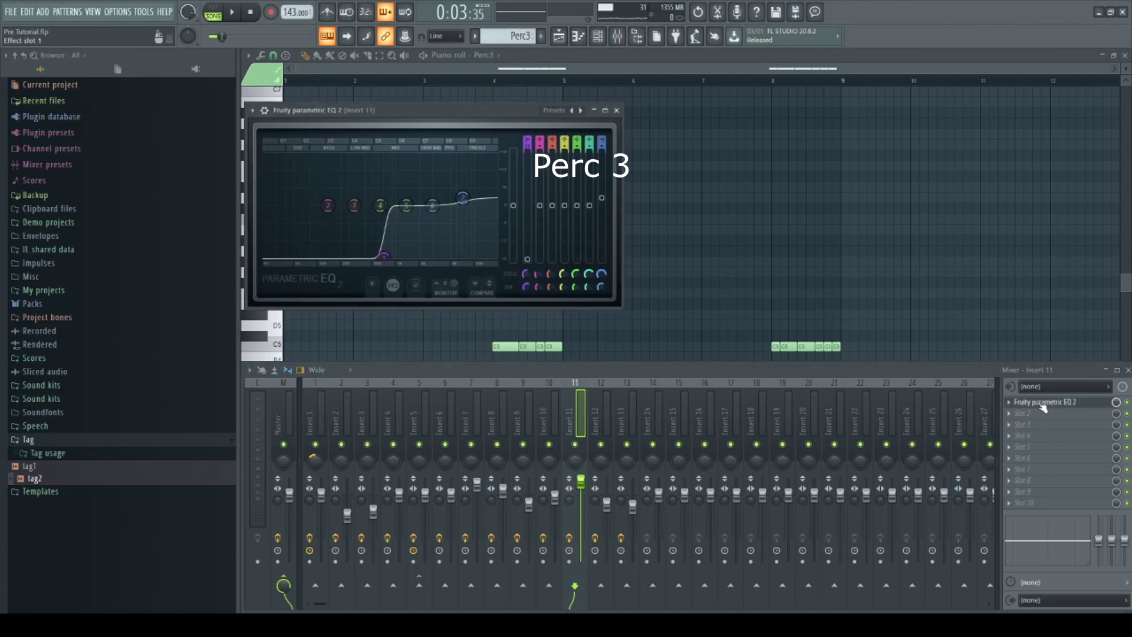
left_click(1041, 403)
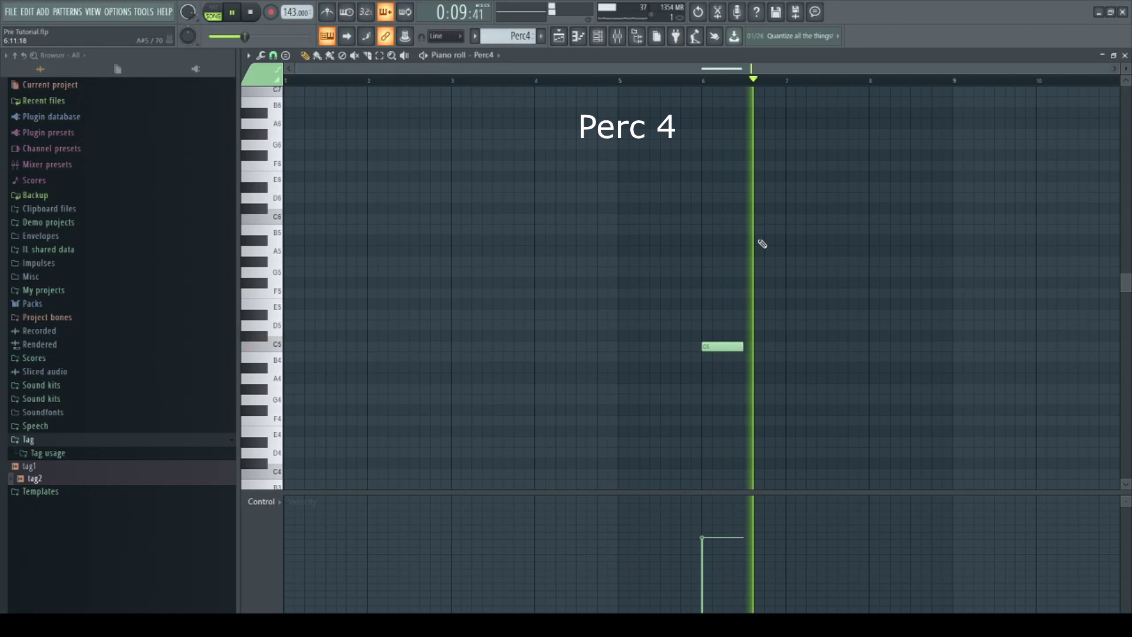
Show the mixer and inspect the Fruity parametric EQ 2, ValhallaVintageVerb and Fruity Delay 3 settings on the Perc4 track, Insert 12.
left_click(618, 40)
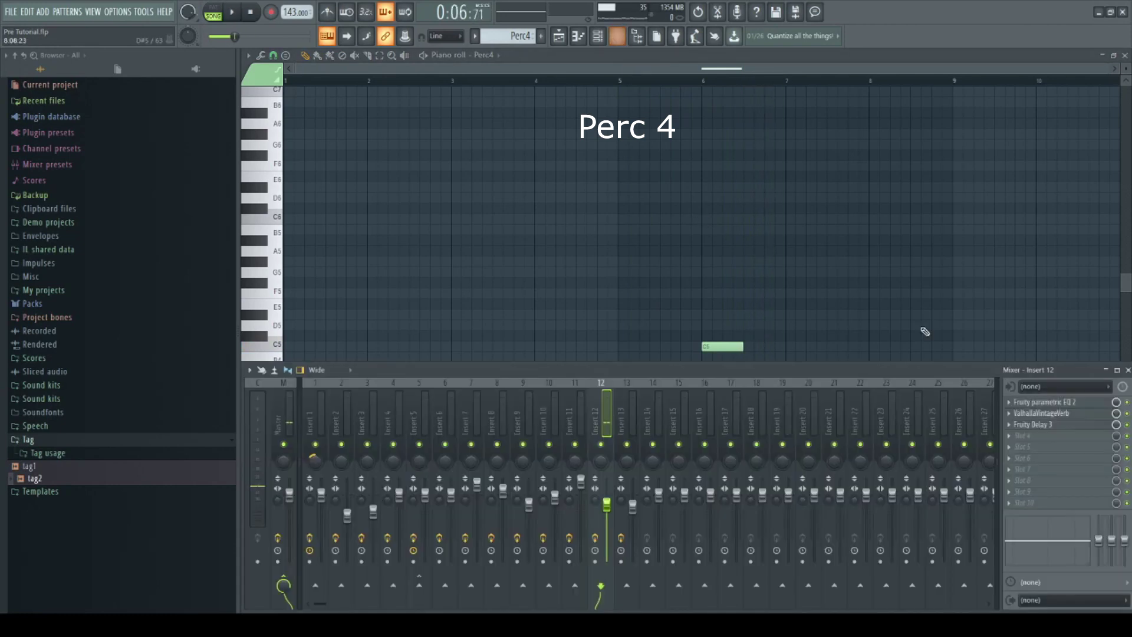
left_click(1050, 406)
left_click(1050, 405)
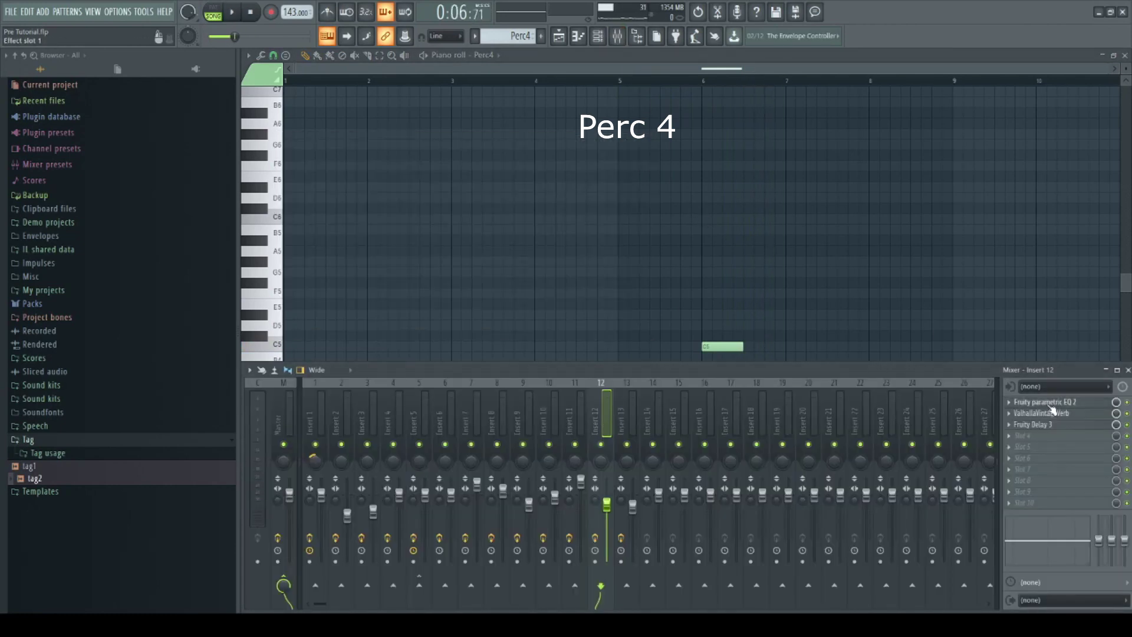
left_click(1049, 414)
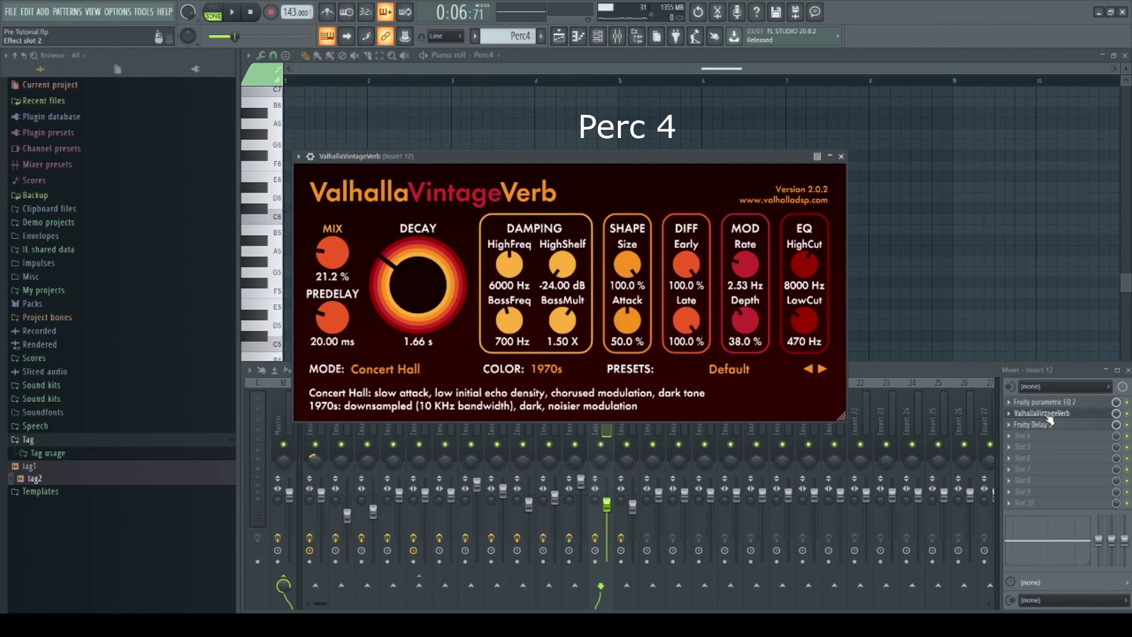
left_click(1049, 416)
left_click(1050, 426)
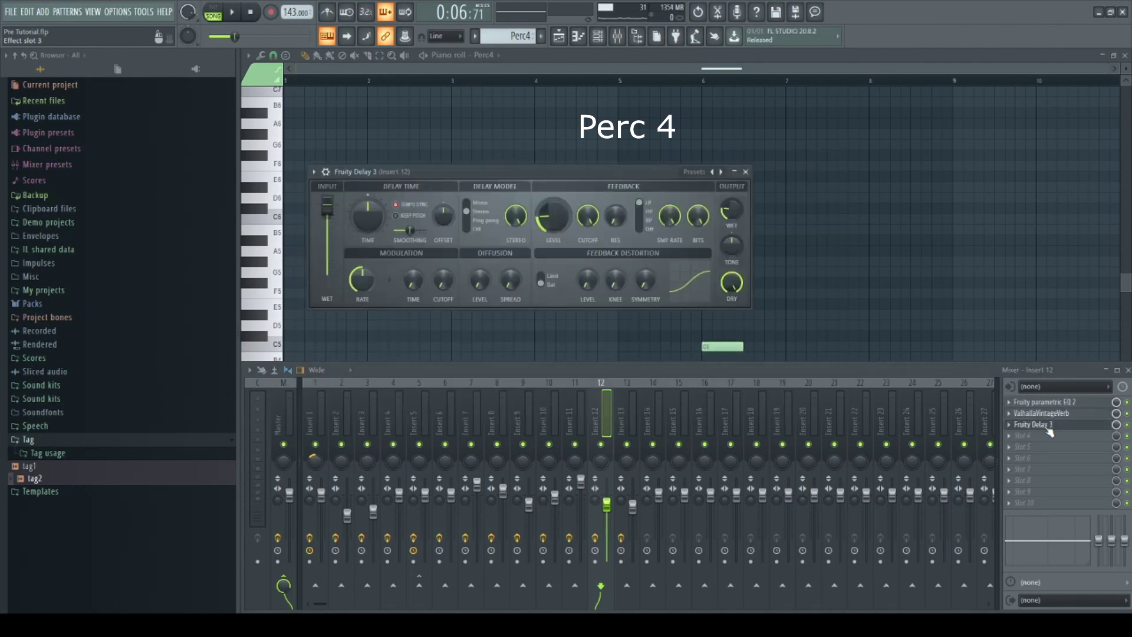
left_click(1048, 426)
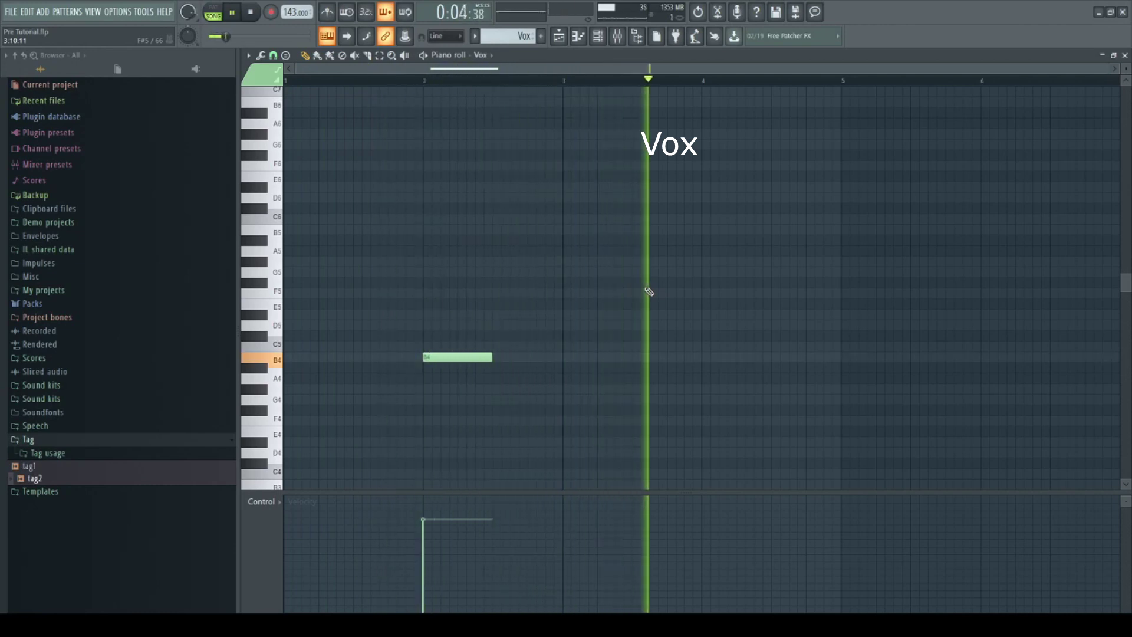
Show the mixer and inspect the Fruity parametric EQ 2, ValhallaVintageVerb and Fruity Delay 3 settings on the Vox track, Insert 13.
left_click(618, 36)
left_click(1046, 403)
left_click(1046, 403)
left_click(1051, 415)
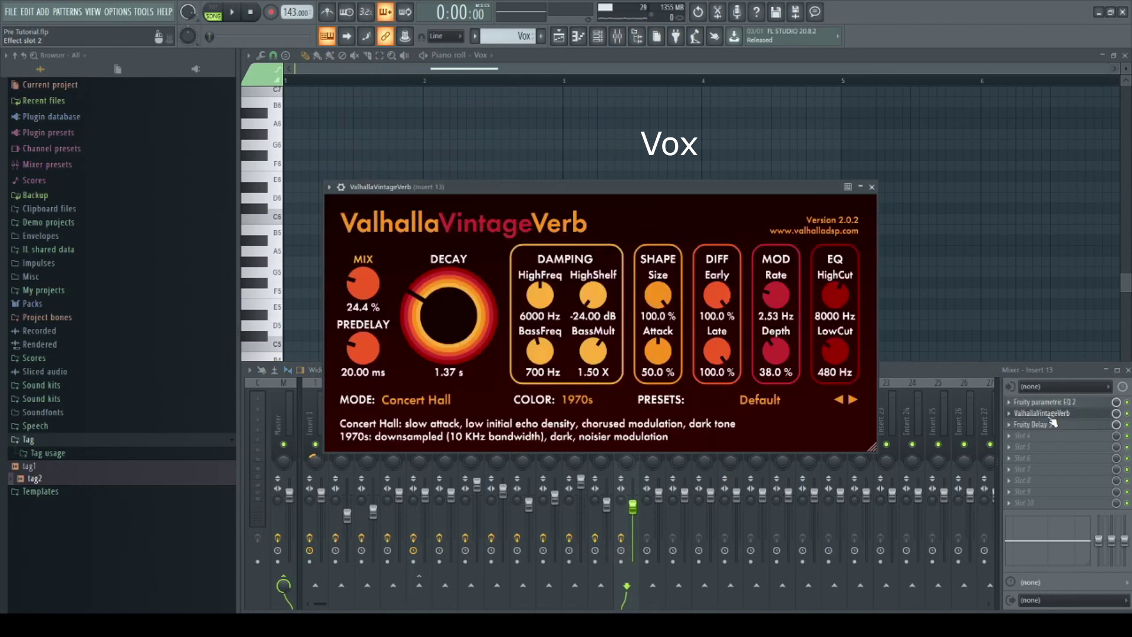
left_click(1053, 424)
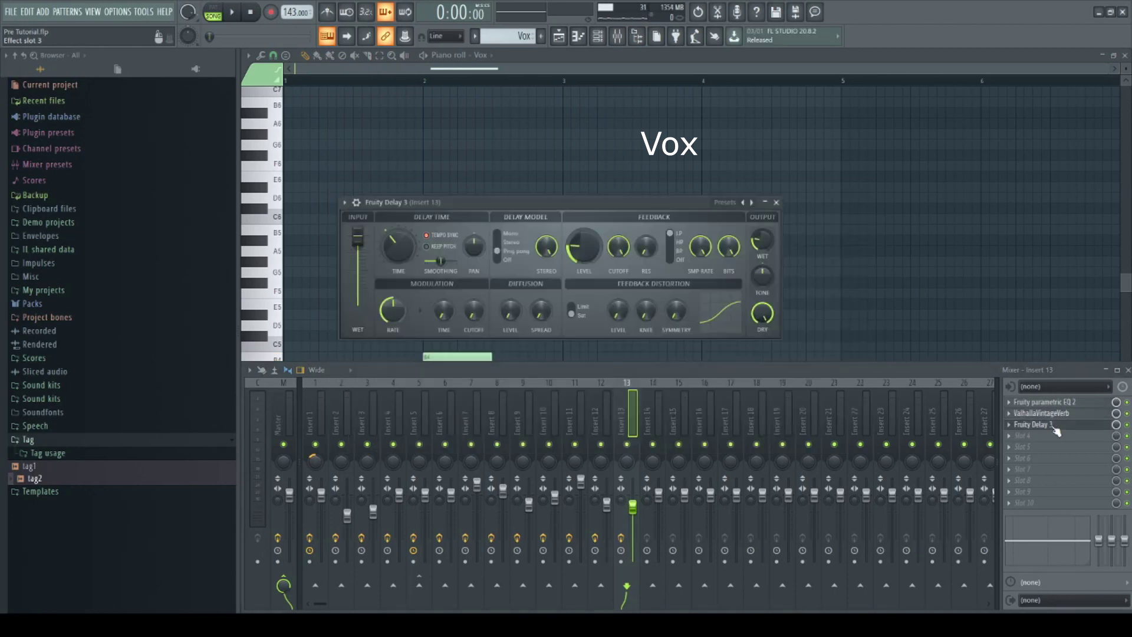
left_click(1054, 424)
Play all the drum, 808, percussion and Vox patterns together in the playlist.
left_click(232, 12)
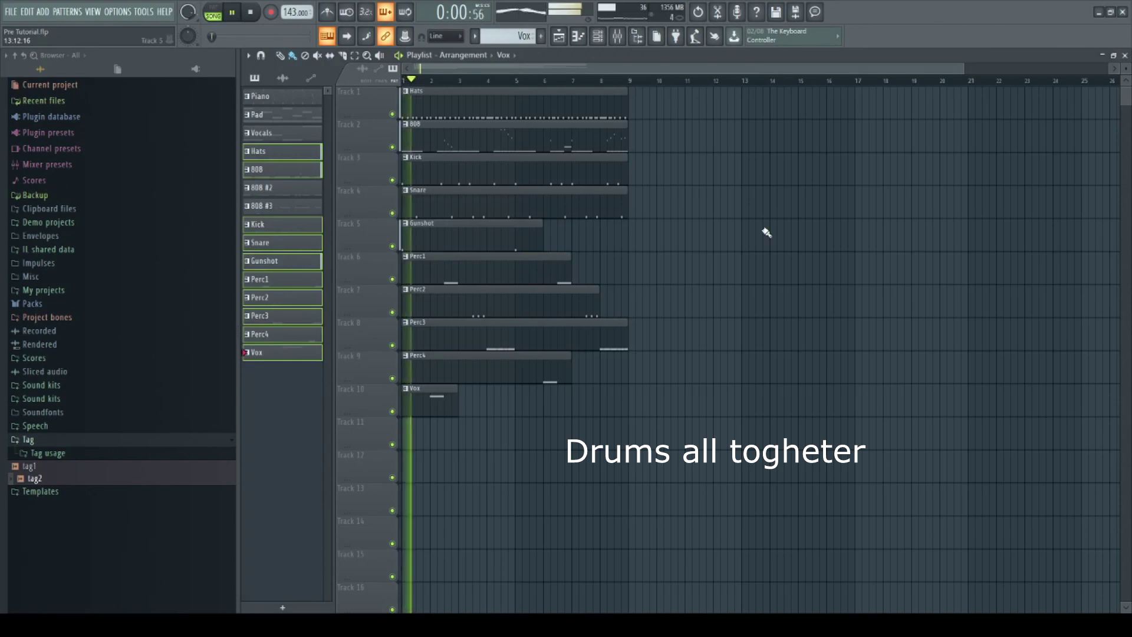